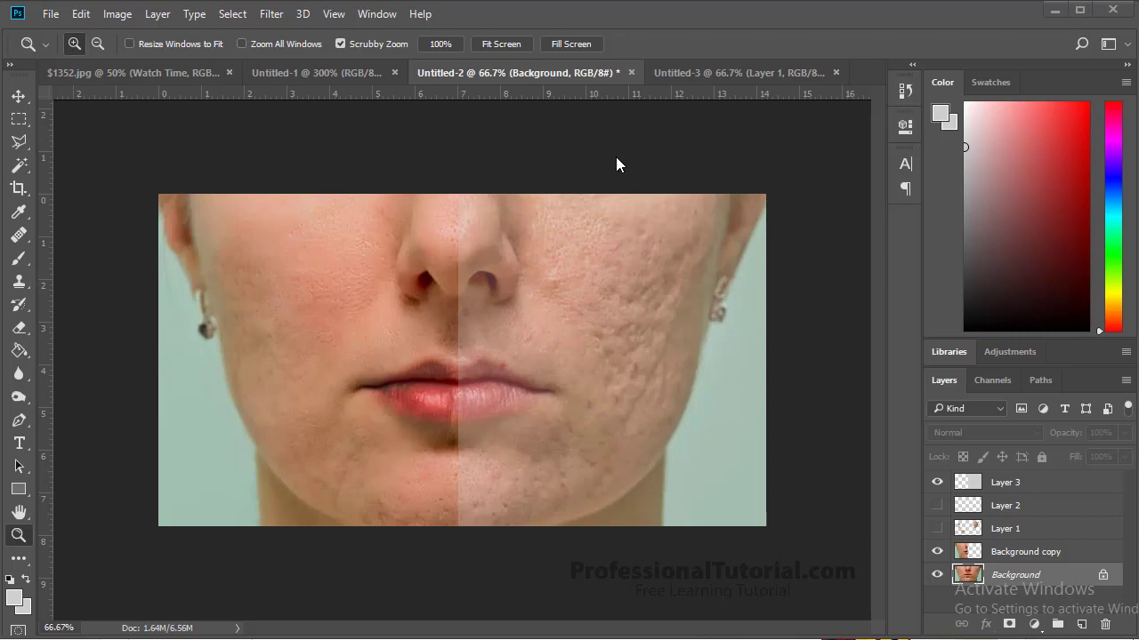
click(272, 15)
mouse_move(300, 388)
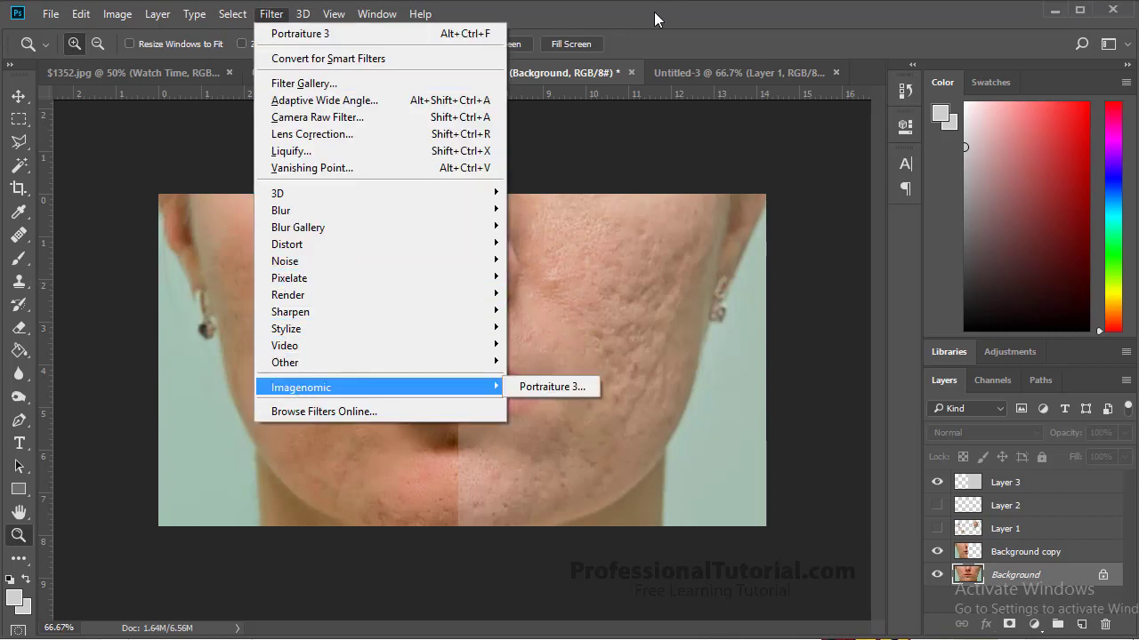
key(Escape)
key(Escape)
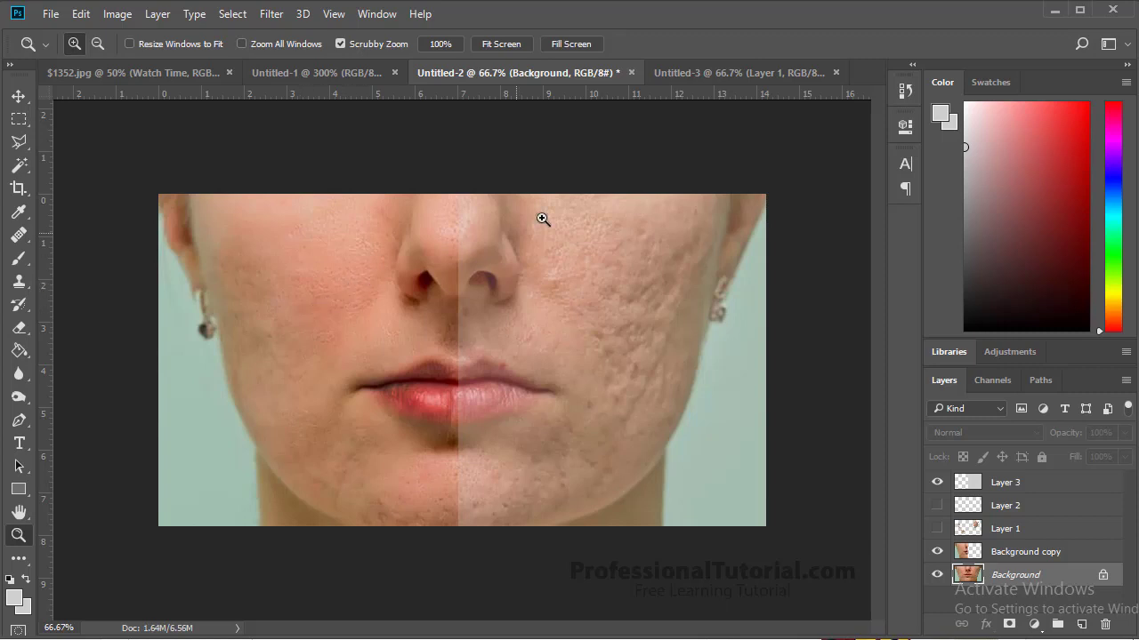
- Switch to the Untitled-3 document and open the Imagenomic Portraiture 3 filter for Layer 1
click(697, 77)
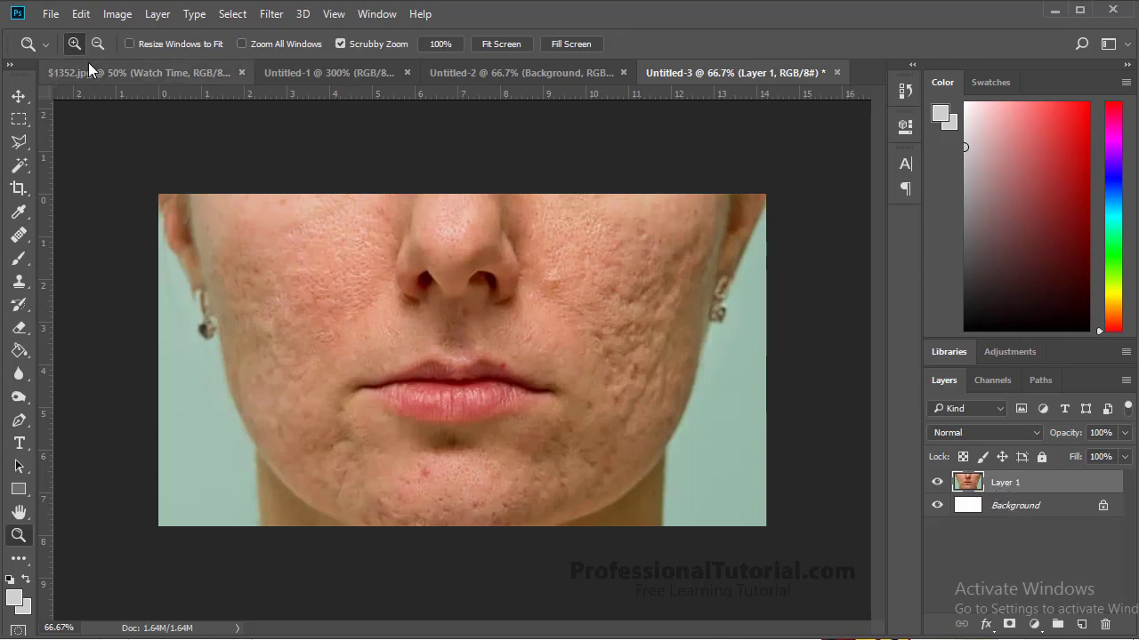
click(263, 18)
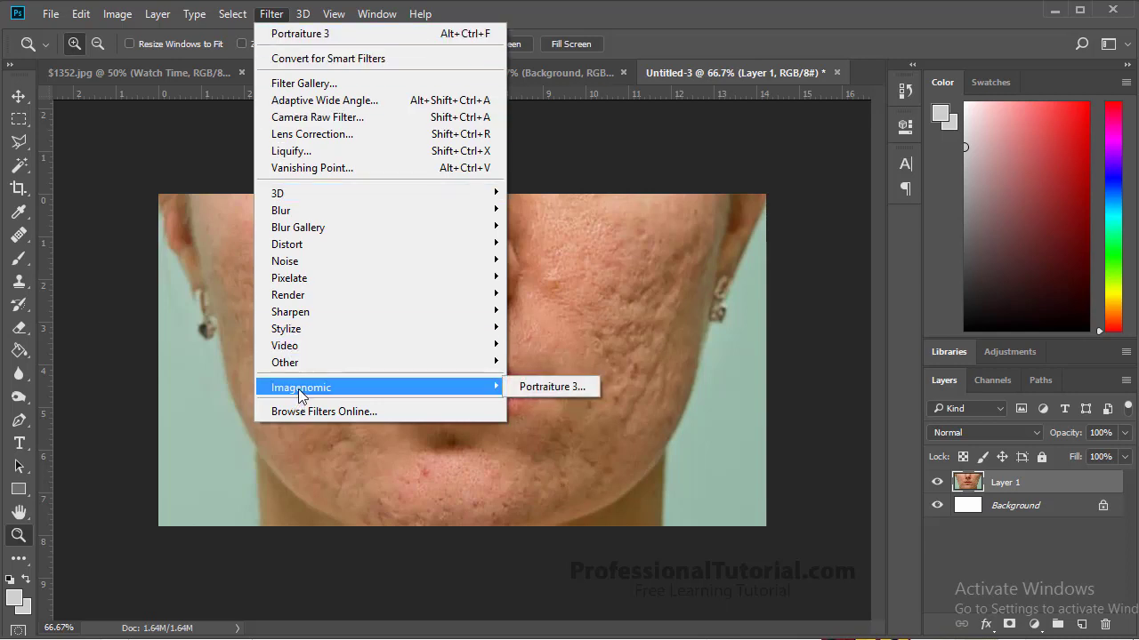
click(569, 390)
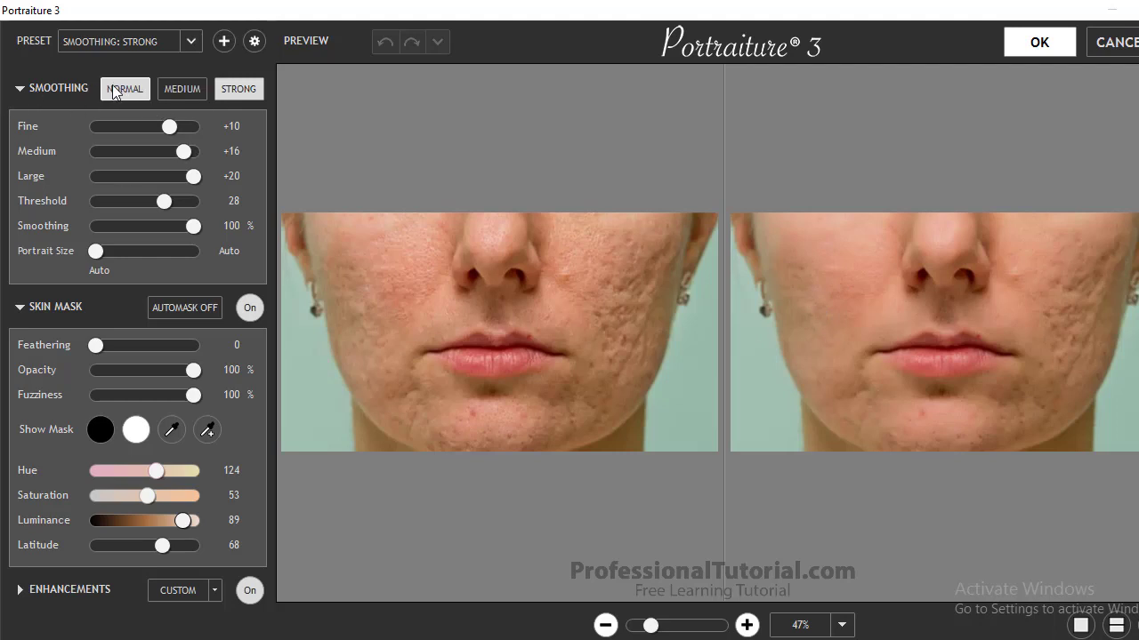
- Try the Default preset and the Normal, Medium and Strong smoothing presets on the face in Portraiture
click(191, 42)
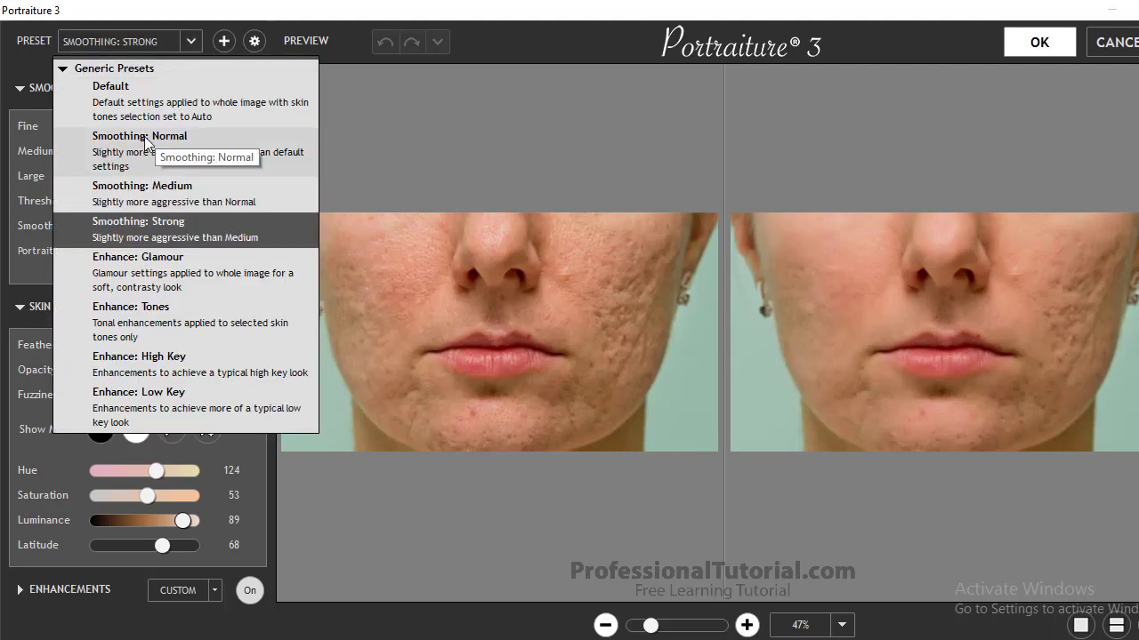
click(141, 95)
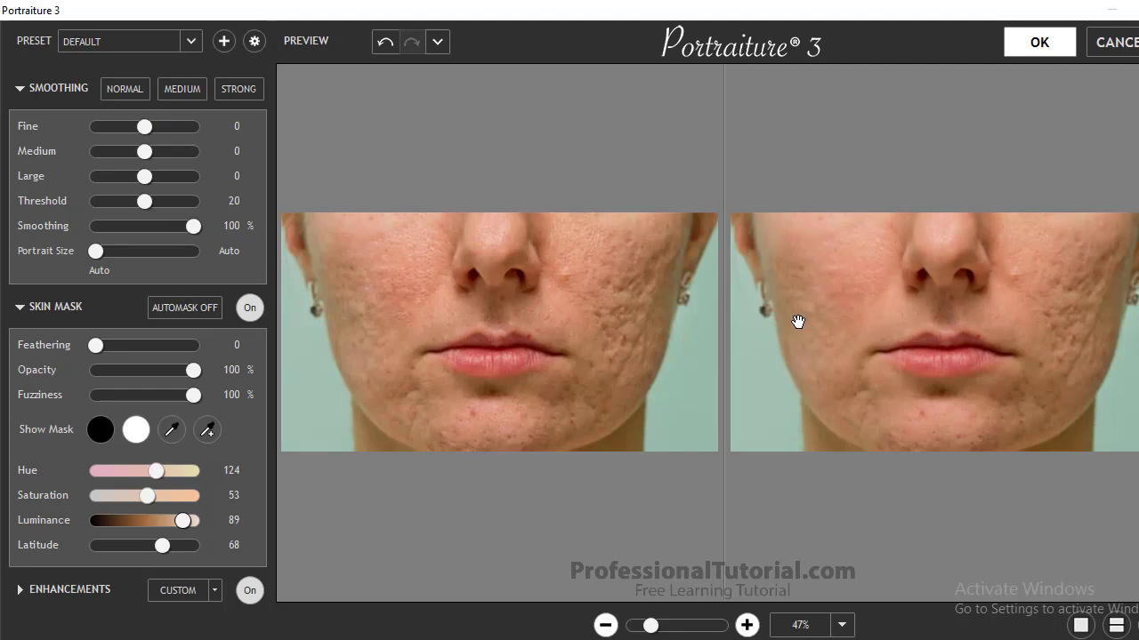
click(131, 46)
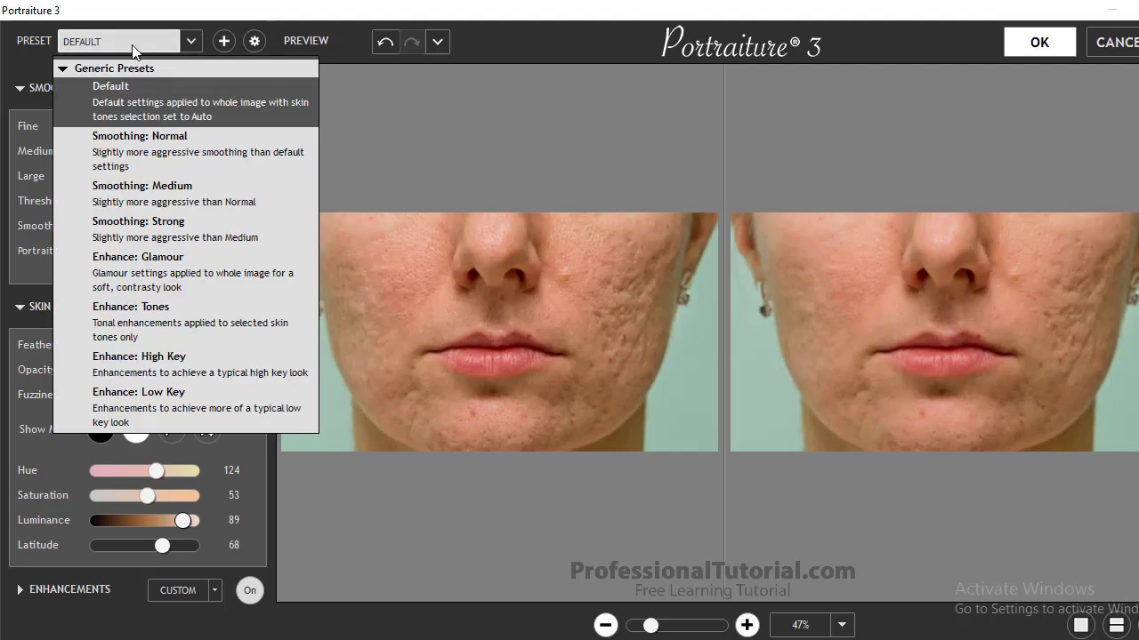
click(135, 70)
click(124, 88)
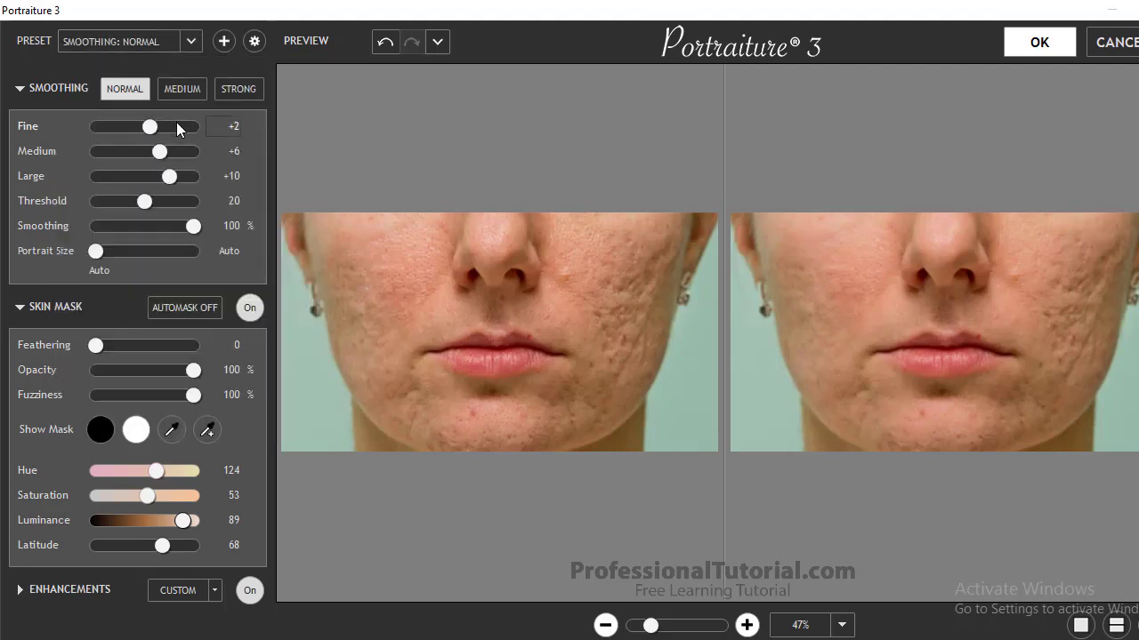
click(185, 91)
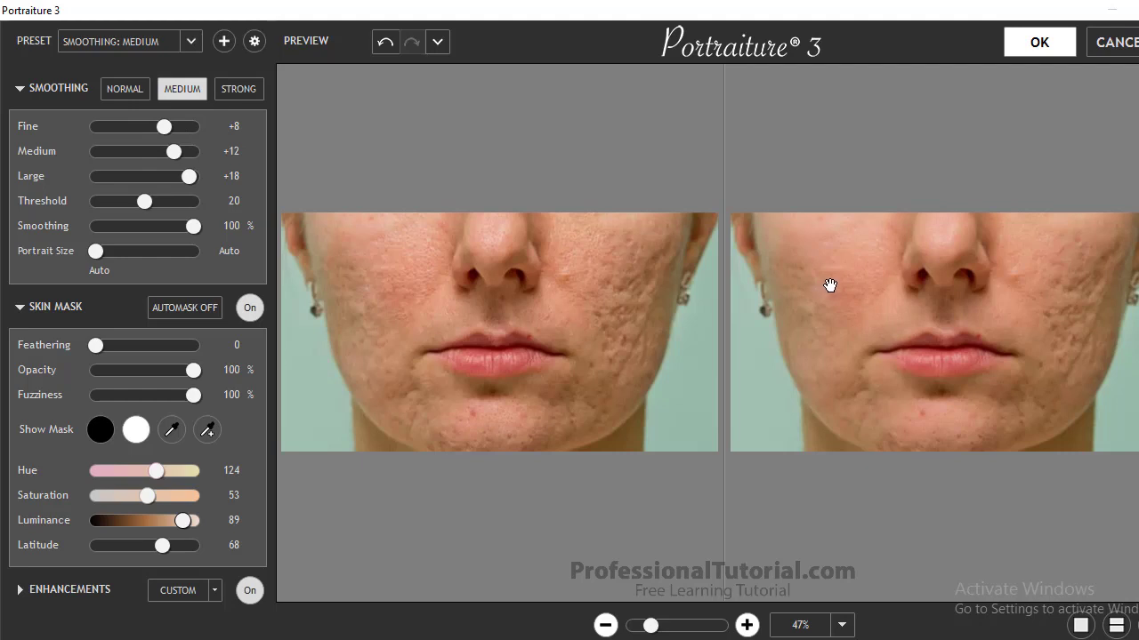
click(238, 89)
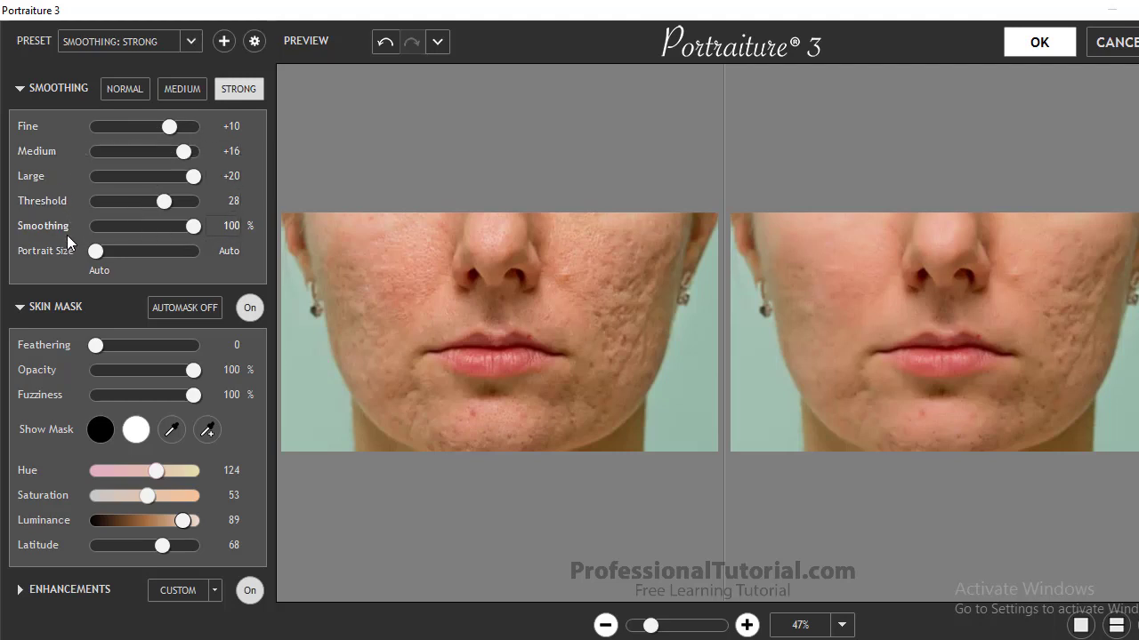
- Set the Portraiture smoothing to Medium and apply the filter to the face photo
click(181, 93)
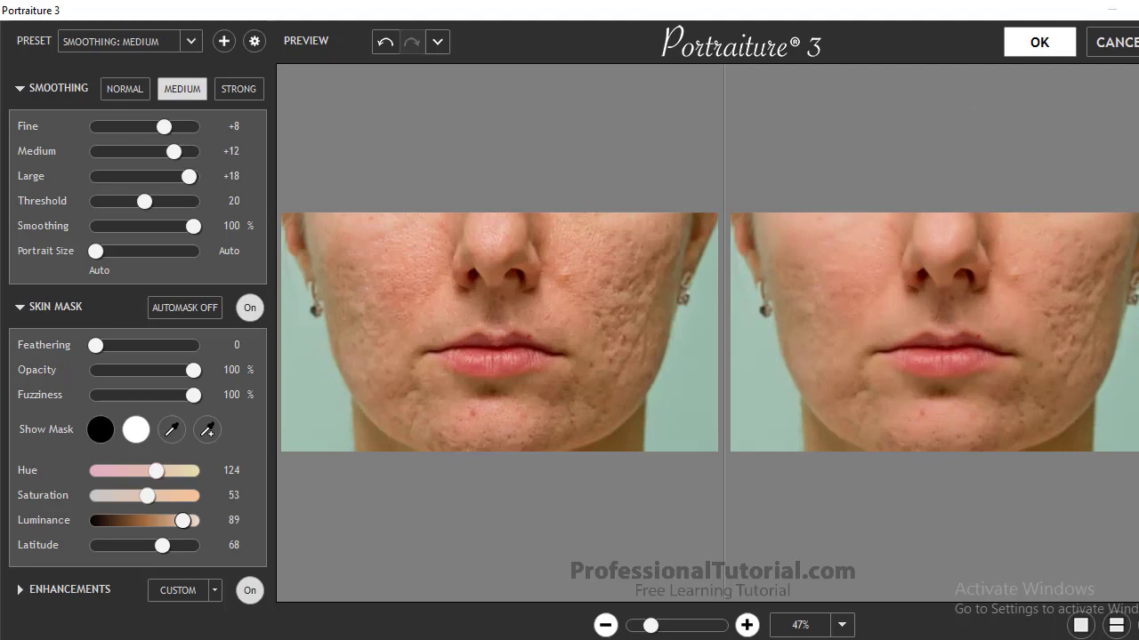
click(1039, 42)
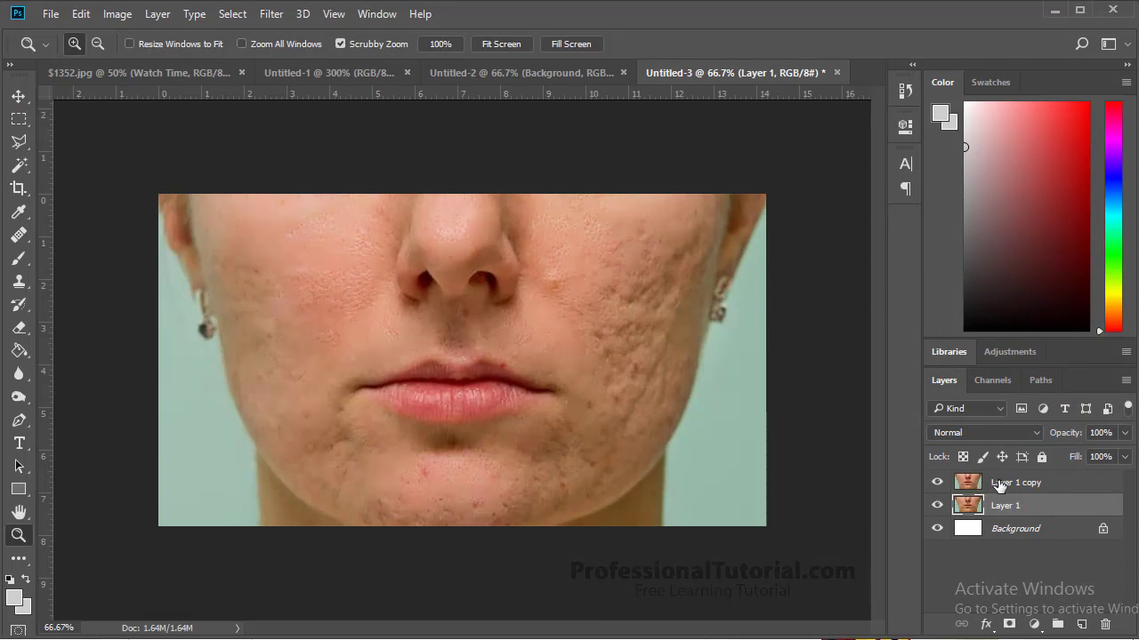
- Select the Layer 1 copy, inspect the smoothed skin up close and add a new empty layer above it
click(989, 485)
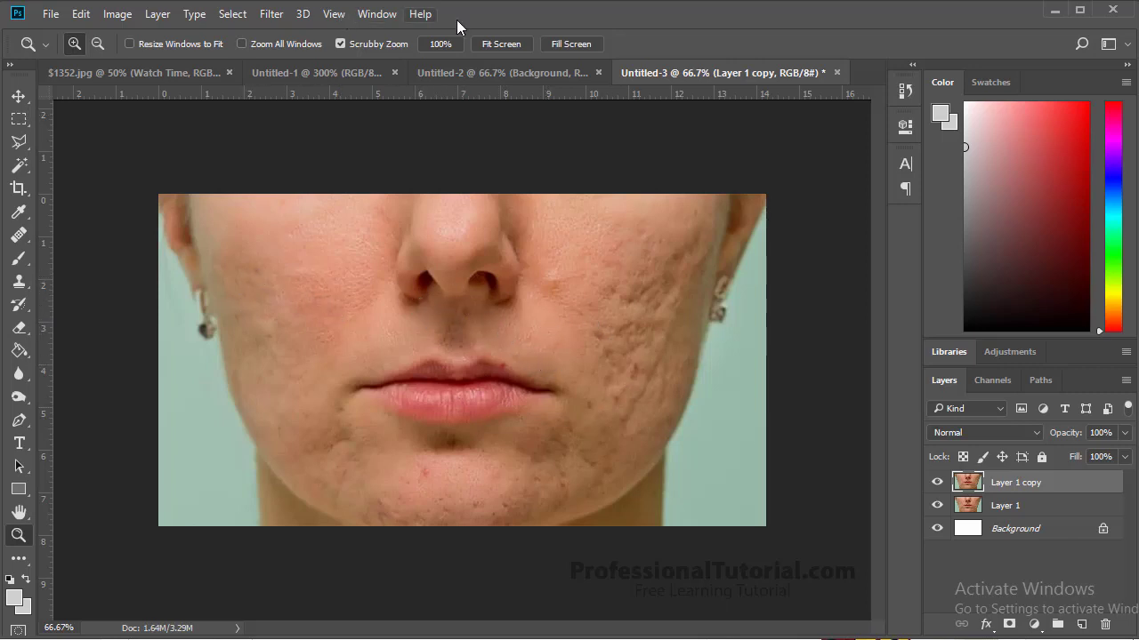
click(438, 45)
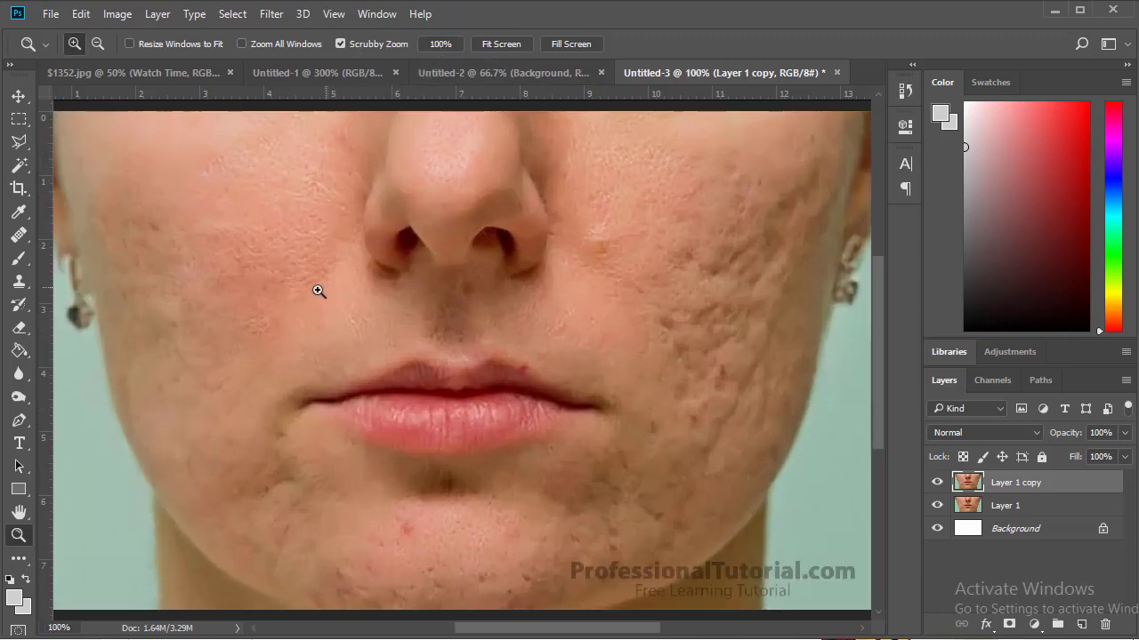
drag(308, 333, 318, 332)
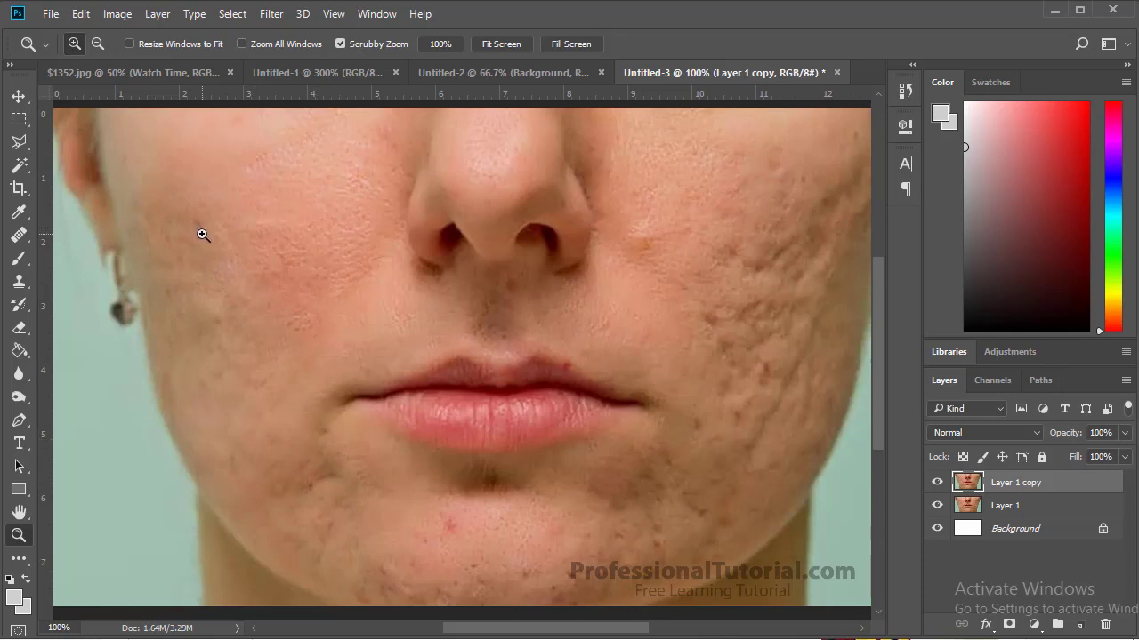
alt+click(718, 318)
alt+click(719, 318)
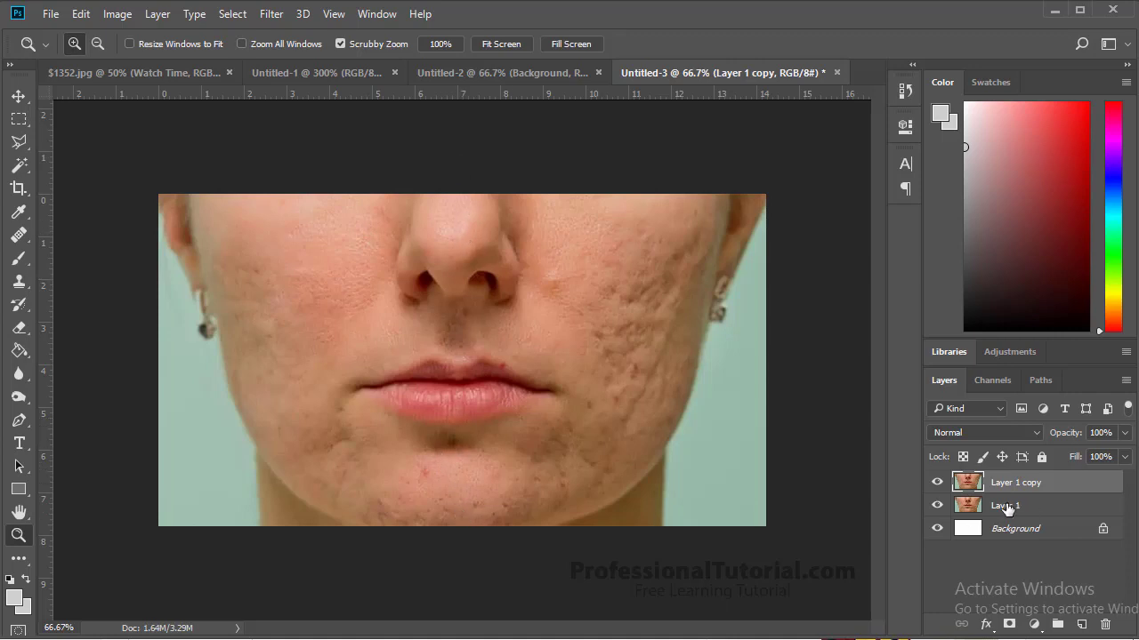
click(1082, 624)
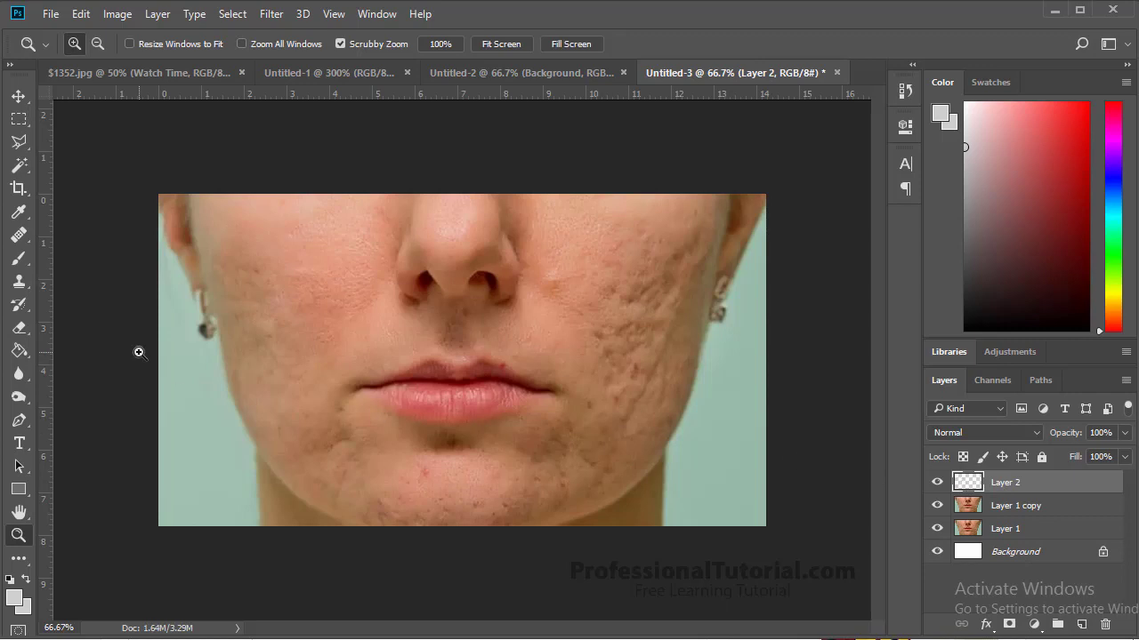
- Choose the Healing Brush Tool from the healing tools for retouching on the new layer
click(14, 235)
right_click(13, 235)
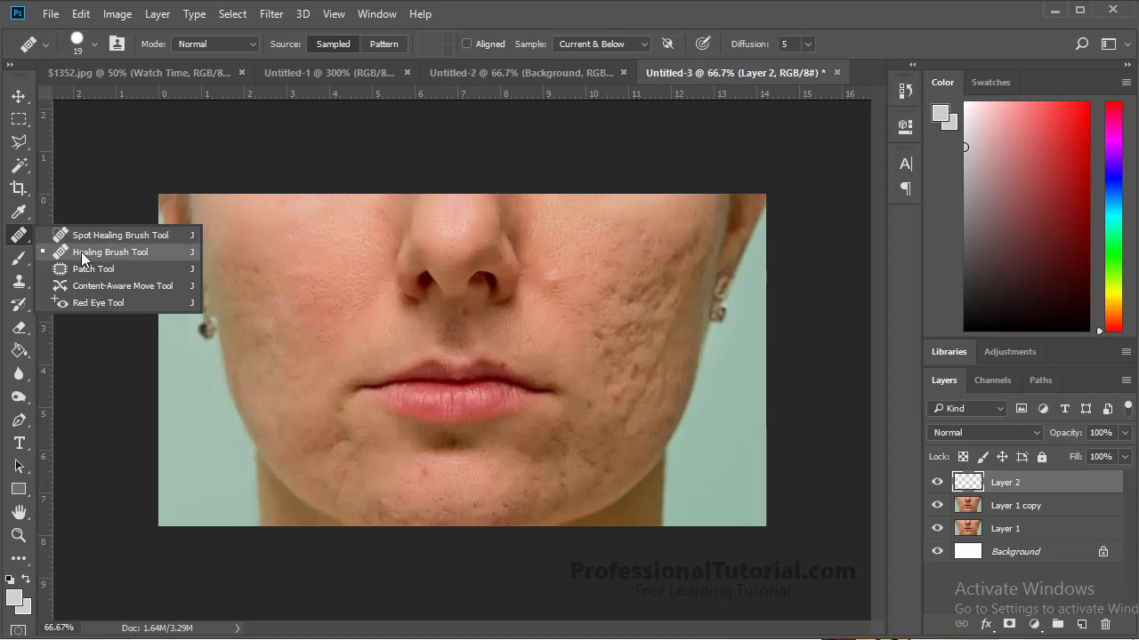
click(40, 250)
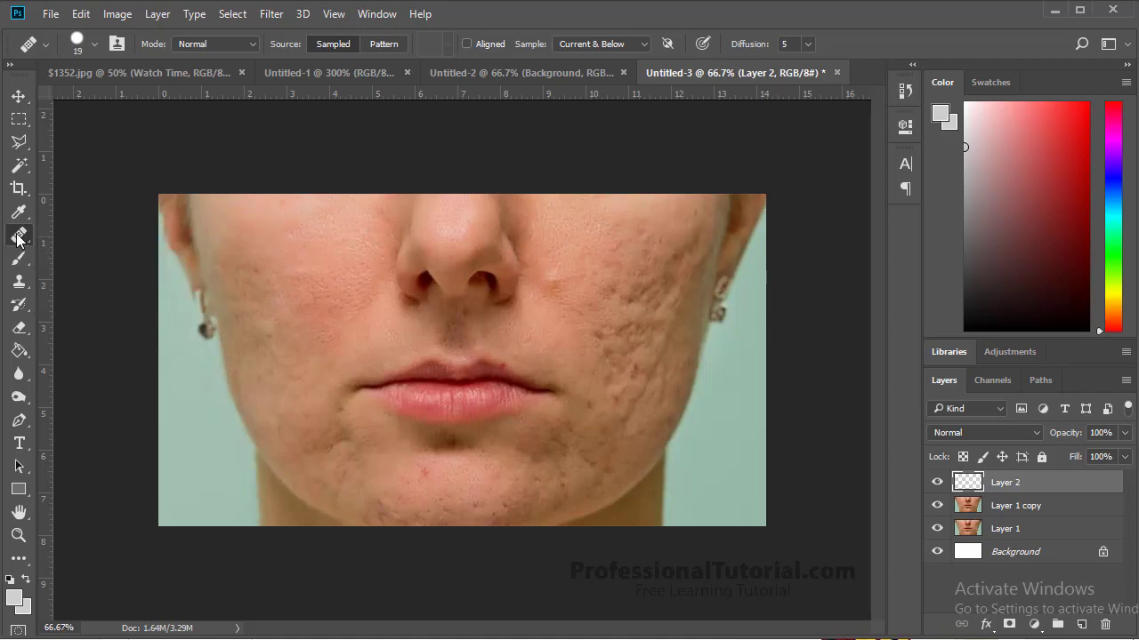
click(19, 237)
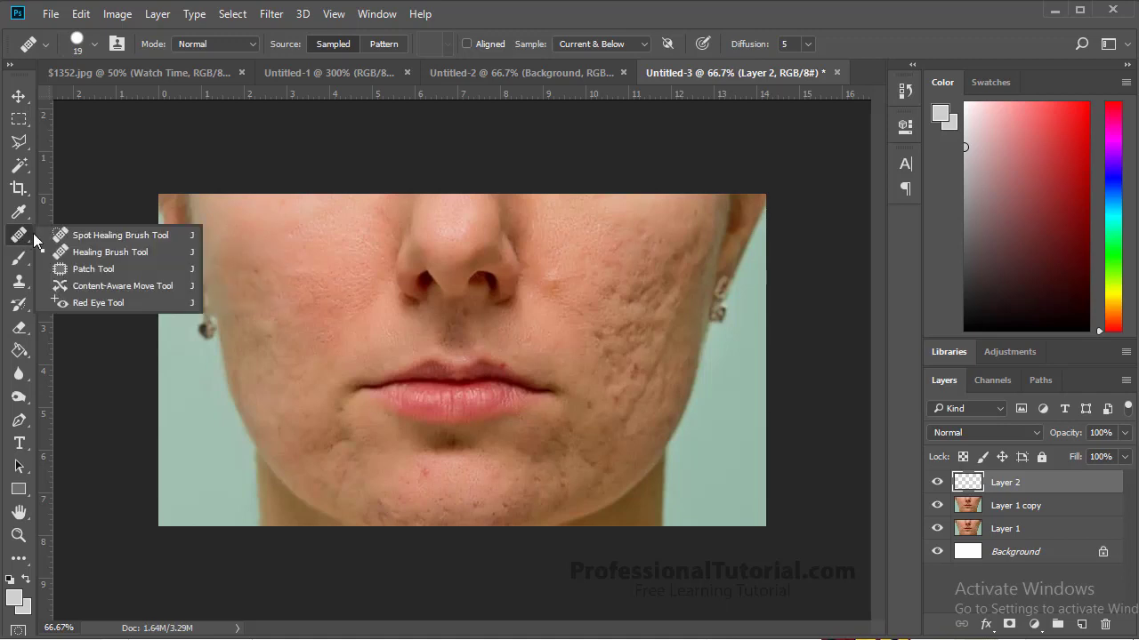
click(115, 253)
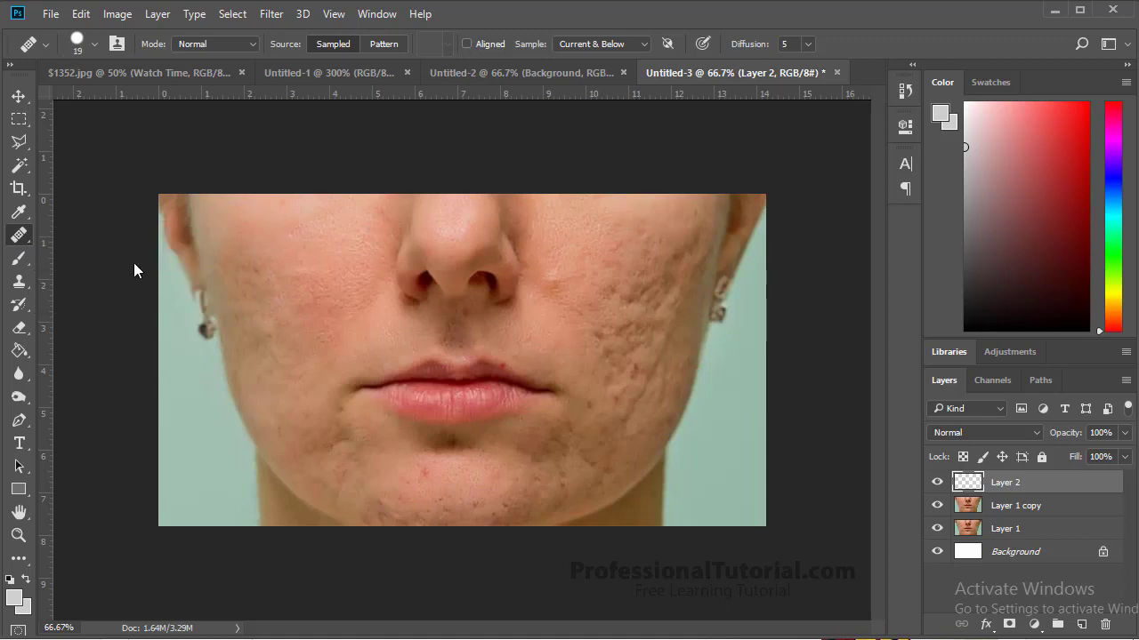
- Heal the blemishes on the image's left cheek next to the earring with the Healing Brush
key(z)
click(242, 275)
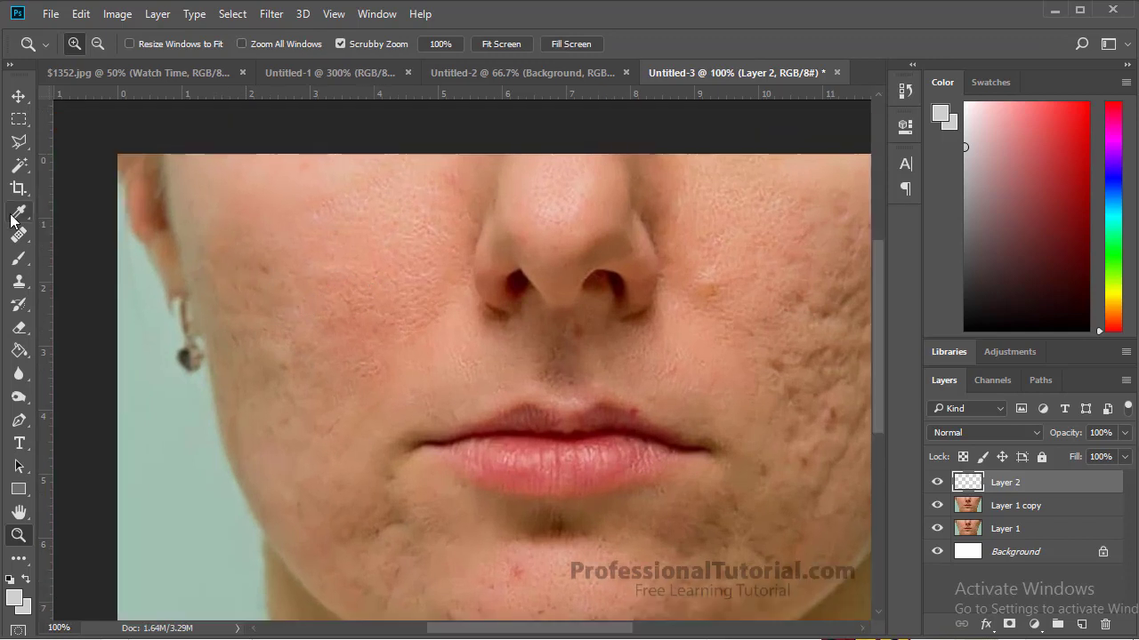
key(alt)
click(18, 234)
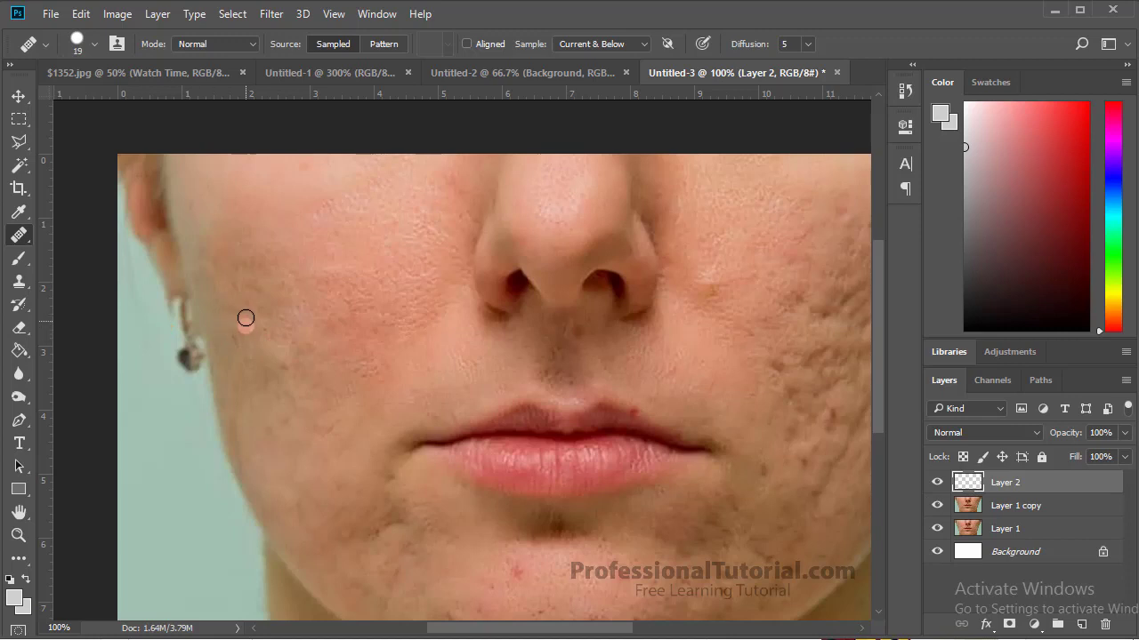
click(252, 286)
click(233, 283)
click(261, 292)
drag(240, 267, 270, 272)
- Heal the darker blemishes lower on the same cheek, level with and below the earring
click(272, 346)
click(283, 375)
click(264, 400)
click(241, 365)
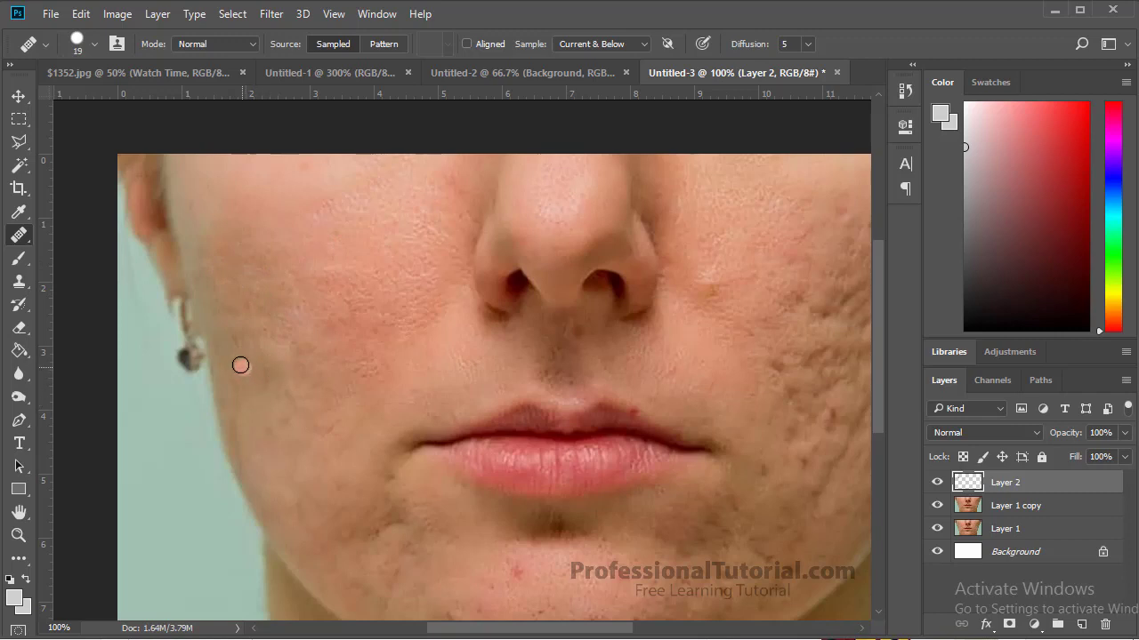
click(236, 389)
click(272, 377)
- Sample clean cheek skin and heal the scars below the left mouth corner with the Healing Brush
scroll(351, 457, down, 3)
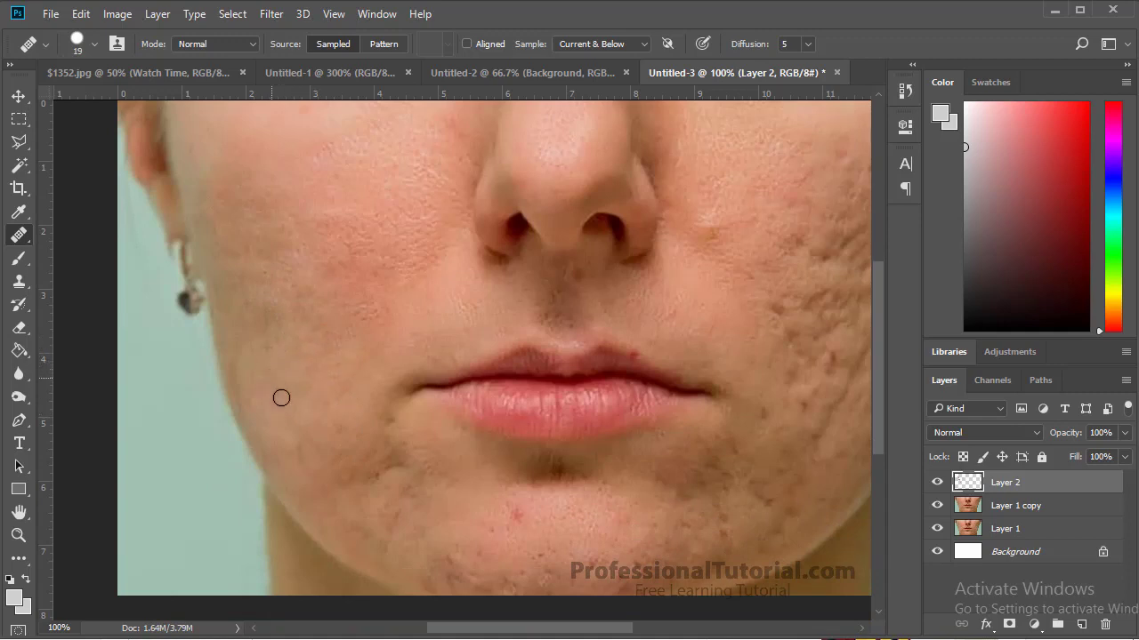
alt+click(302, 425)
scroll(347, 429, down, 2)
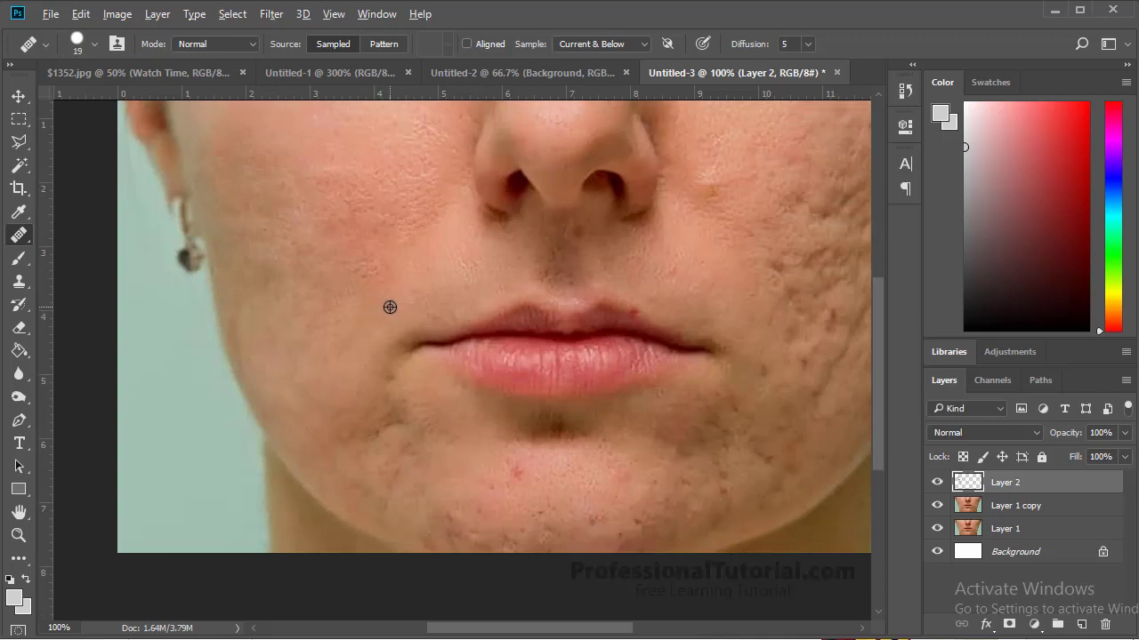
scroll(371, 370, down, 5)
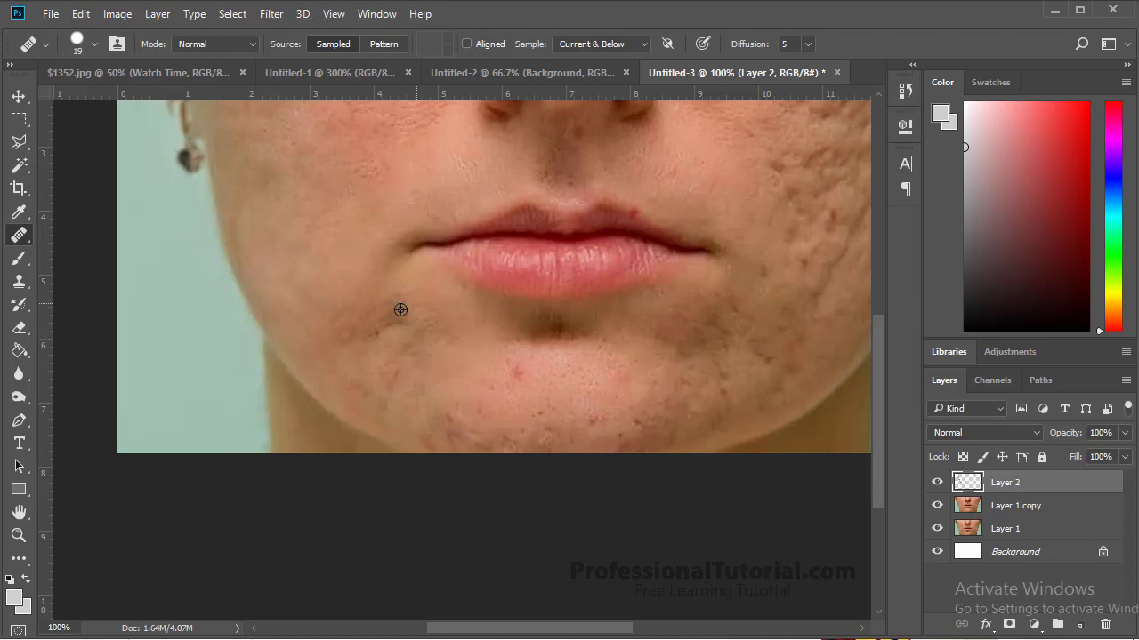
mouse_move(399, 320)
mouse_down()
mouse_move(370, 331)
mouse_move(374, 314)
mouse_move(369, 341)
mouse_move(342, 327)
mouse_up()
alt+click(326, 234)
click(401, 303)
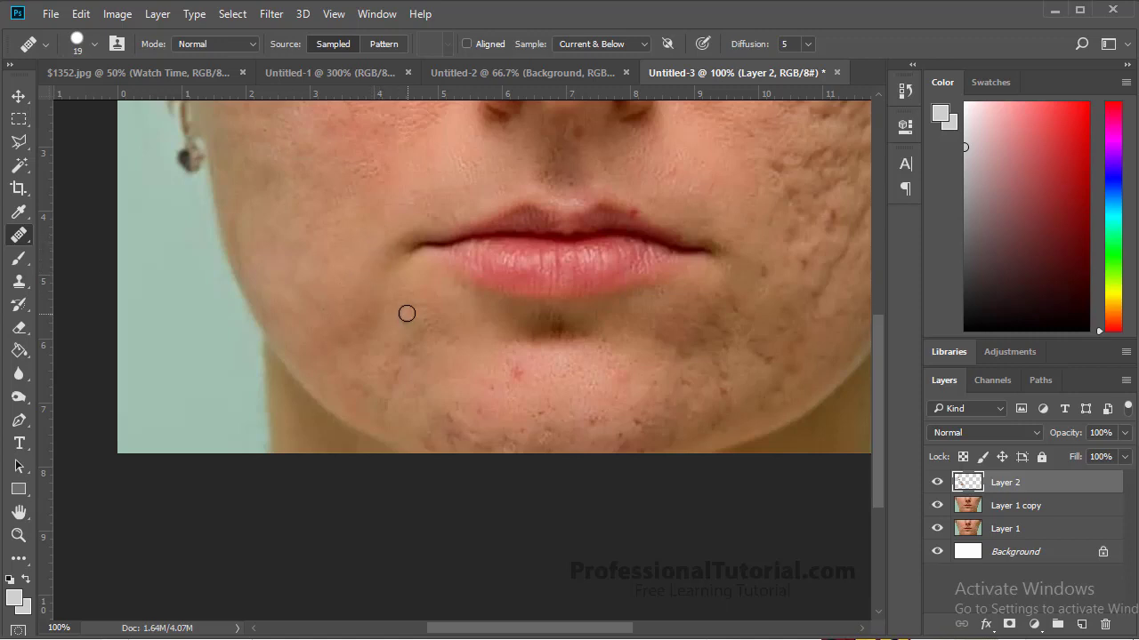
- Heal the red spot on the chin and the remaining marks along the left lower jaw using freshly sampled skin
alt+click(456, 303)
click(513, 369)
drag(450, 328, 501, 275)
alt+click(501, 274)
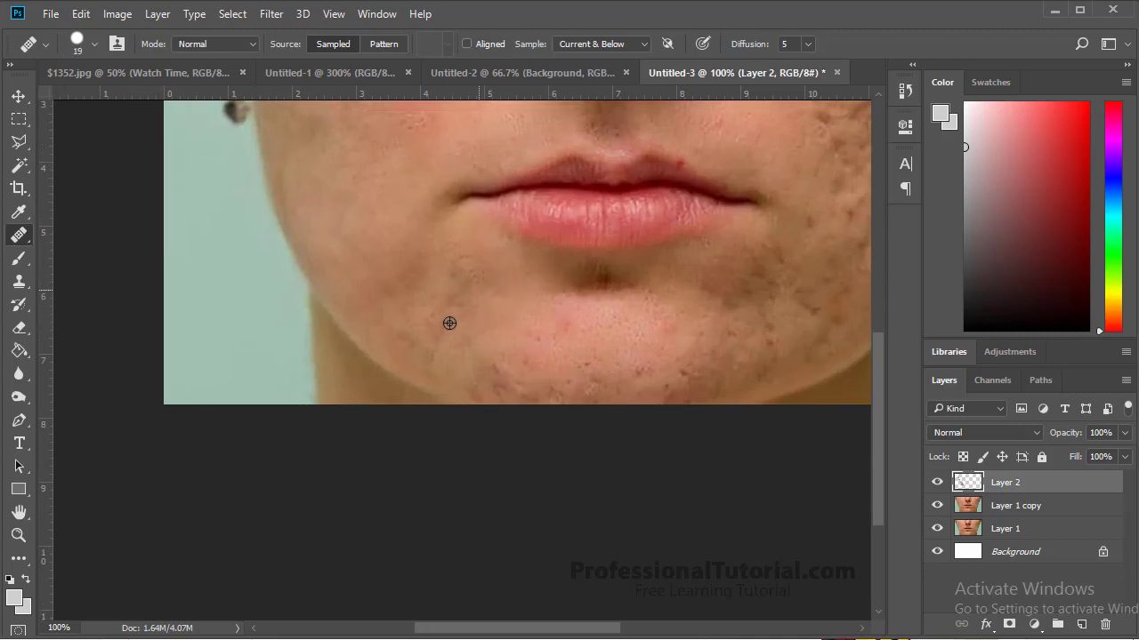
drag(449, 324, 437, 350)
alt+click(366, 233)
drag(418, 289, 432, 324)
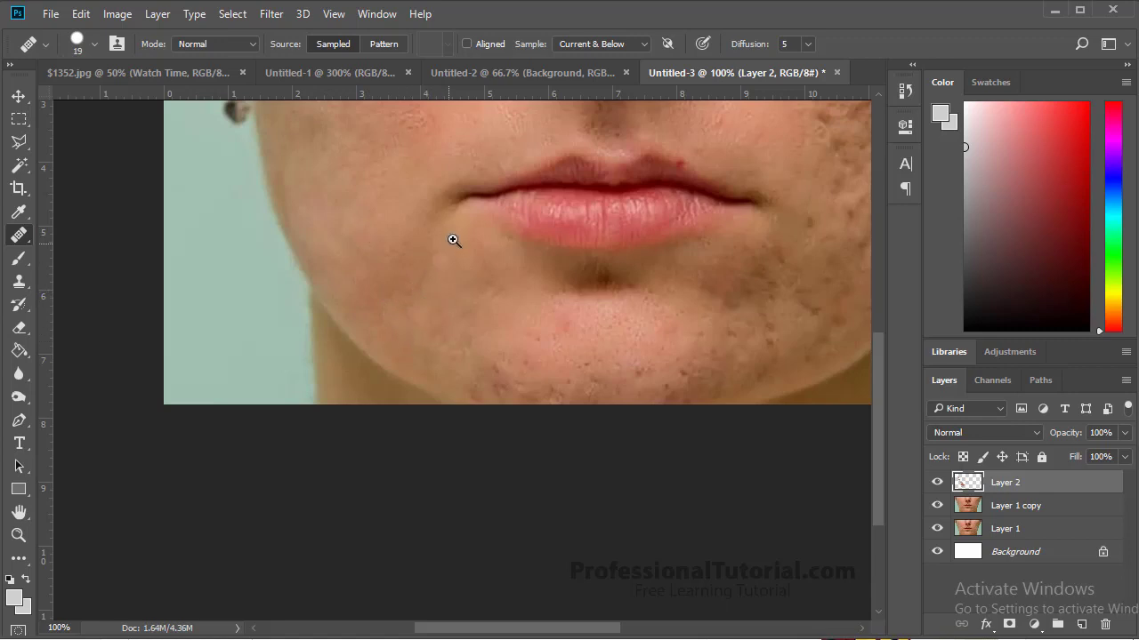
- Sample clean skin on the image's left cheek and heal the remaining marks from mid-cheek down below the earring with the Healing Brush
key(z)
alt+click(506, 222)
alt+click(496, 230)
alt+click(497, 230)
click(372, 378)
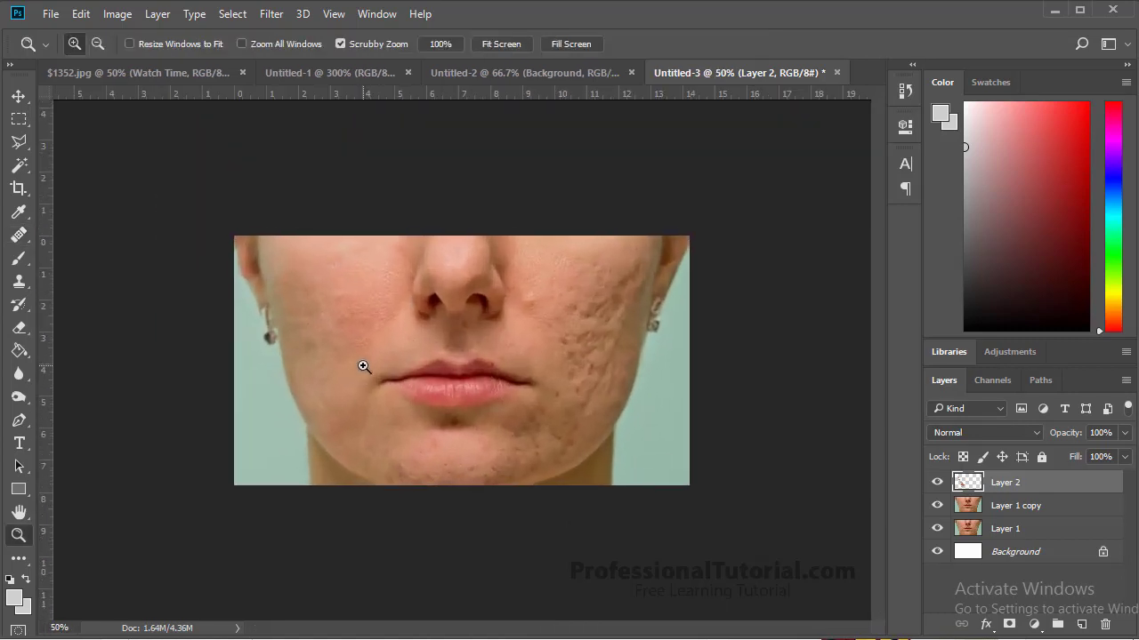
click(362, 365)
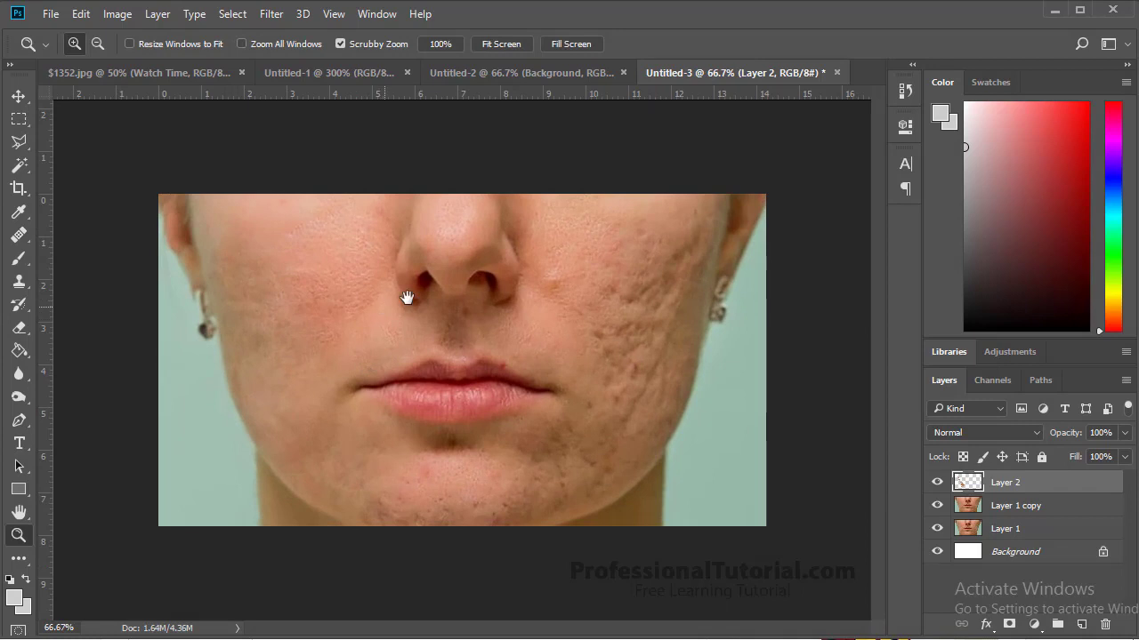
click(289, 277)
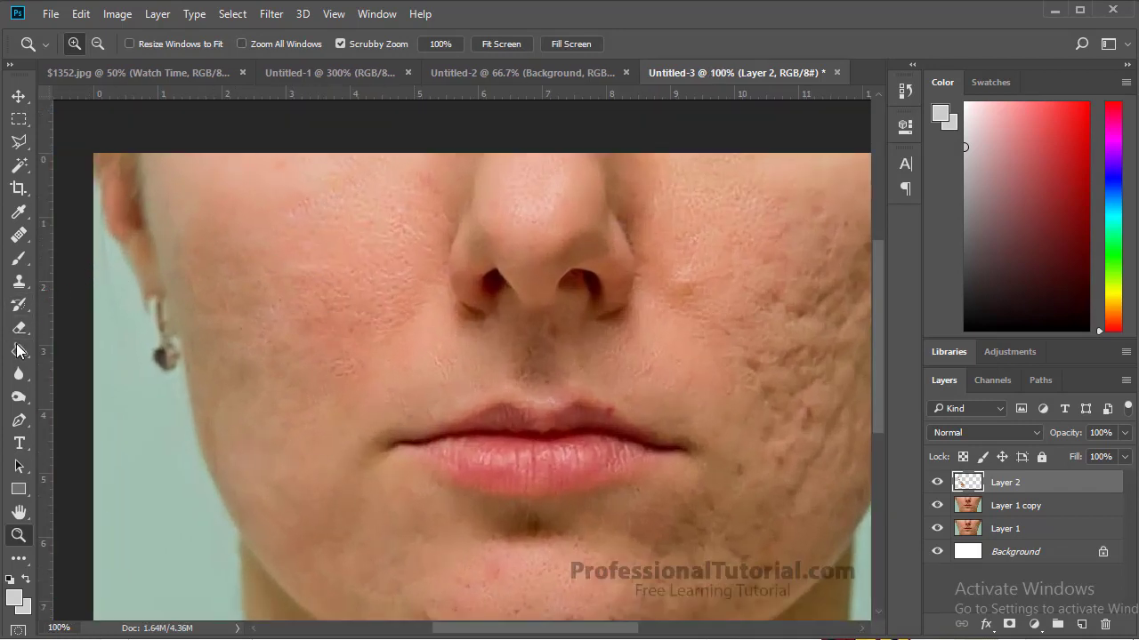
click(19, 235)
alt+click(348, 257)
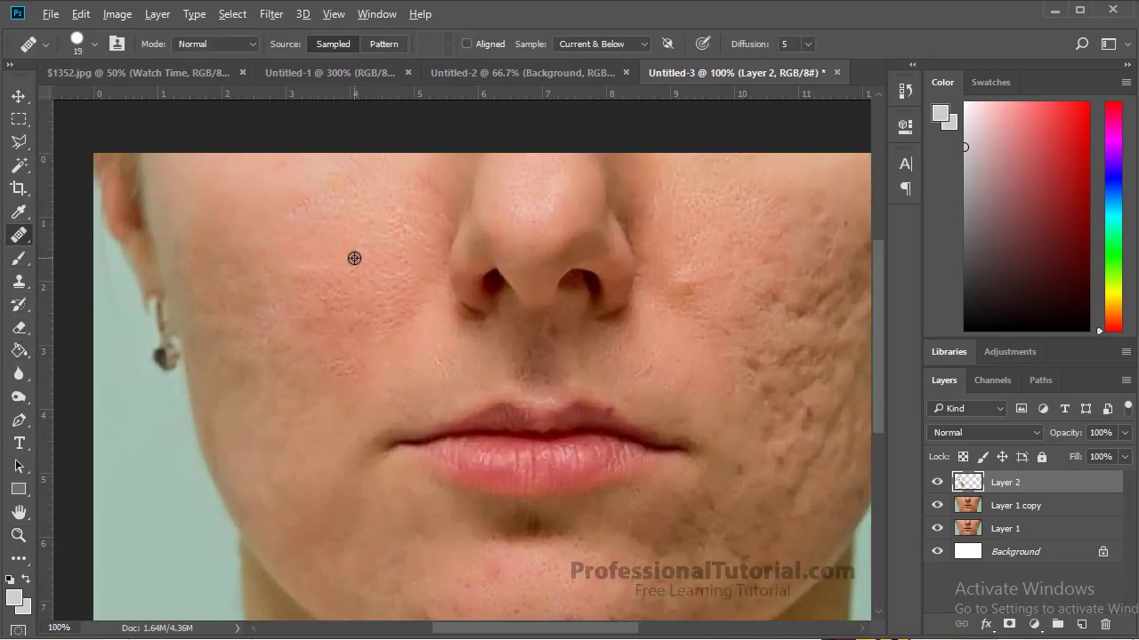
click(307, 267)
click(311, 313)
click(303, 328)
click(279, 361)
click(237, 378)
drag(233, 376, 226, 406)
- Compare the face before and after retouching by toggling the visibility of Layer 2 and Layer 1 copy
key(z)
alt+click(660, 368)
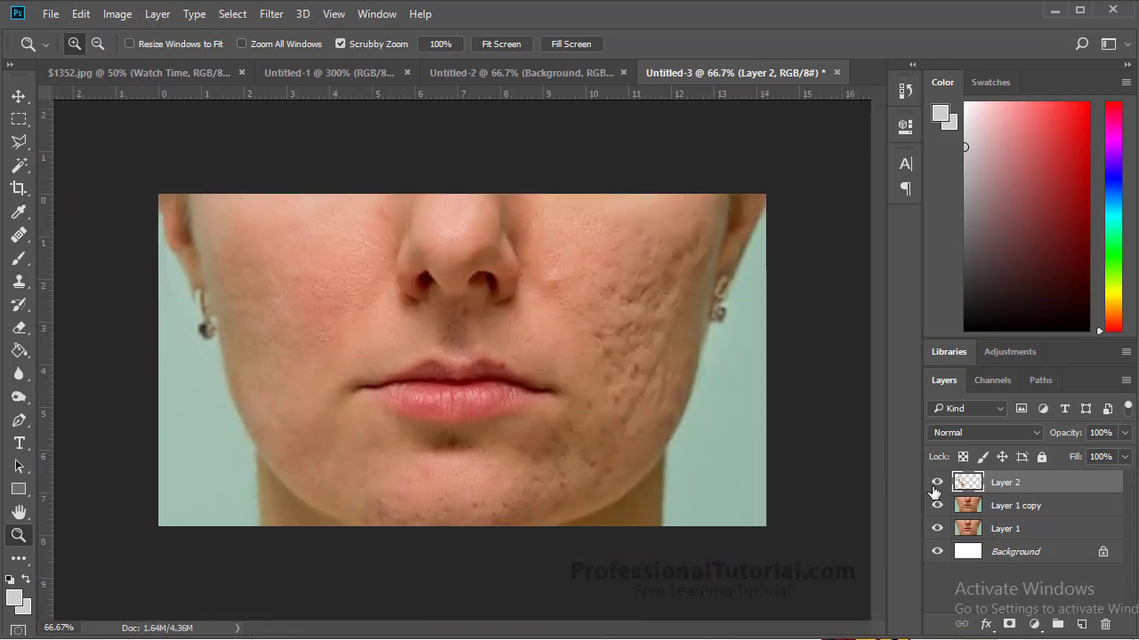
click(936, 483)
click(935, 483)
click(935, 483)
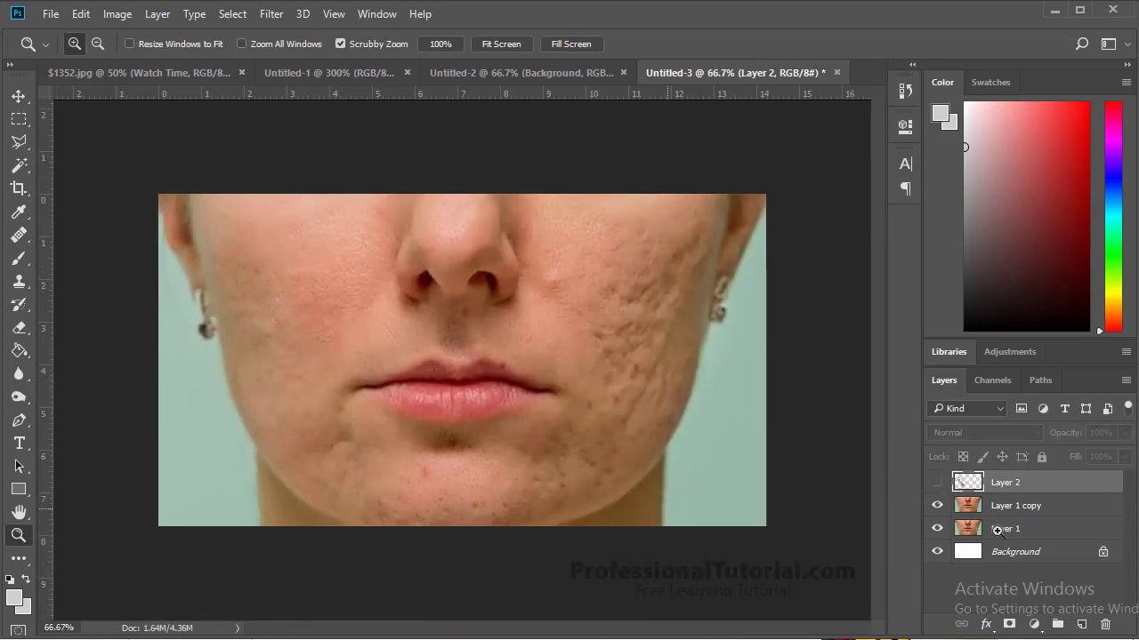
click(936, 483)
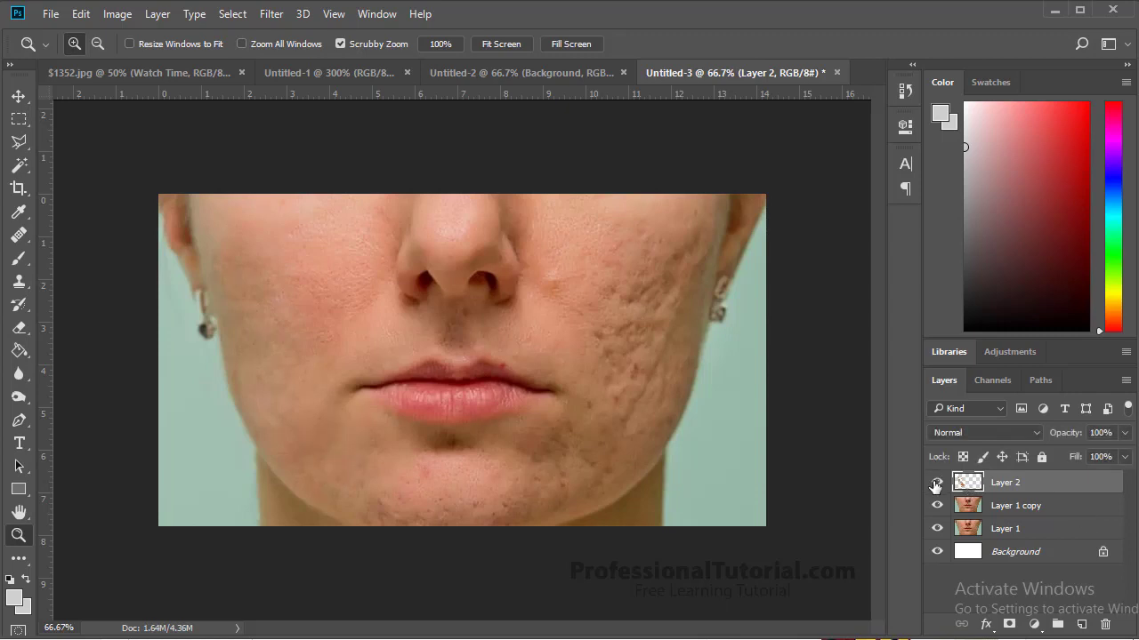
click(936, 483)
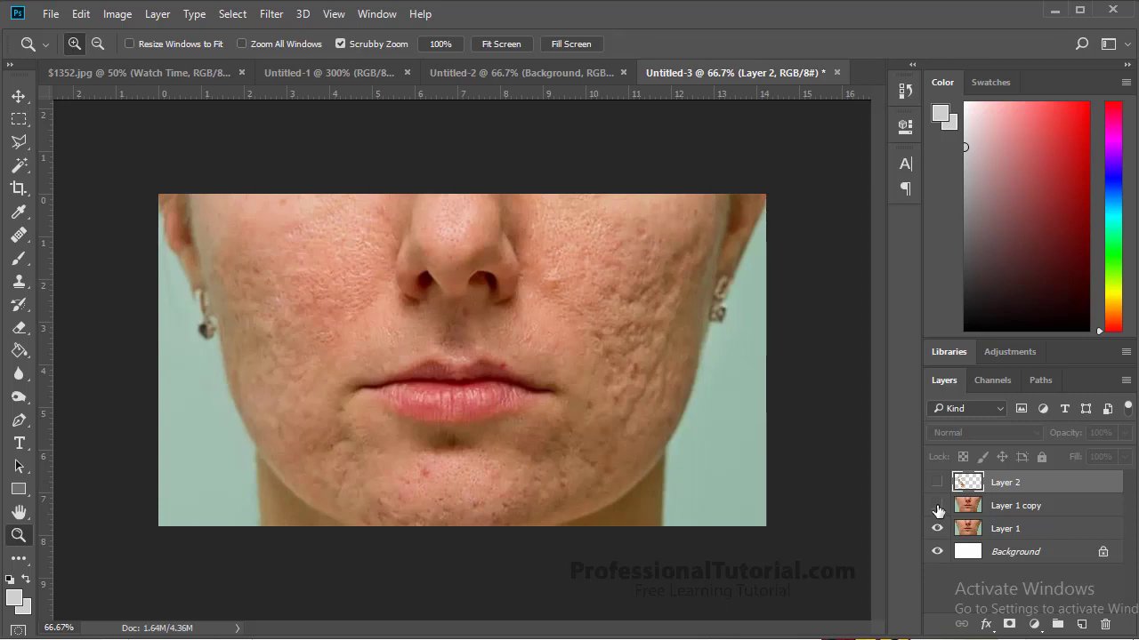
drag(938, 508, 936, 485)
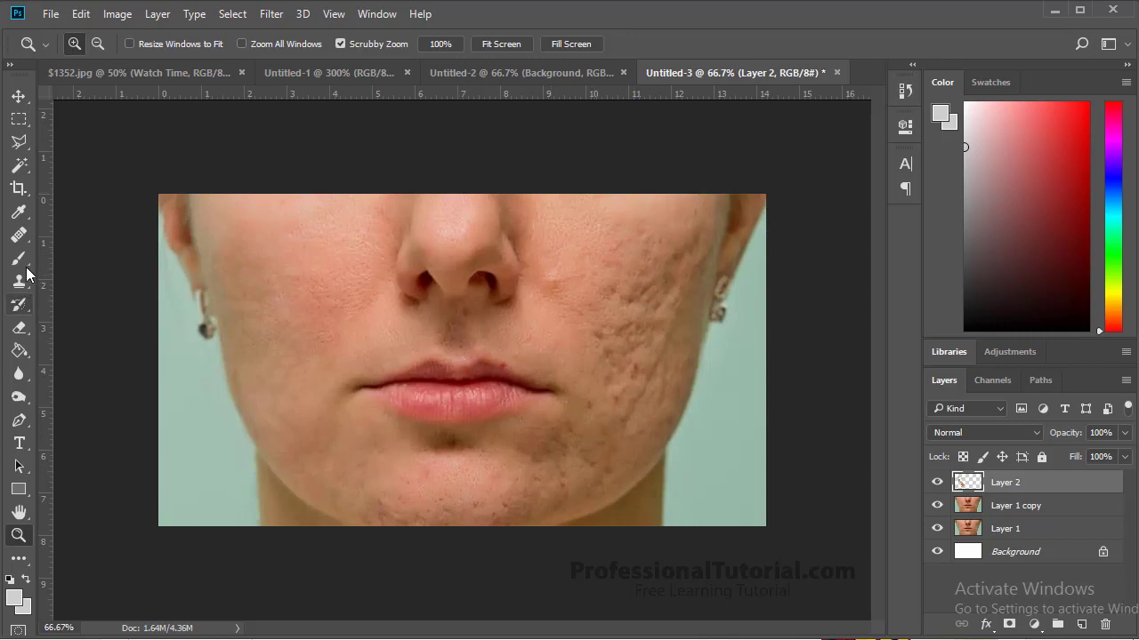
- Heal the mark beside the nostril on the image's right side and the adjacent cheek skin with the Healing Brush
click(19, 235)
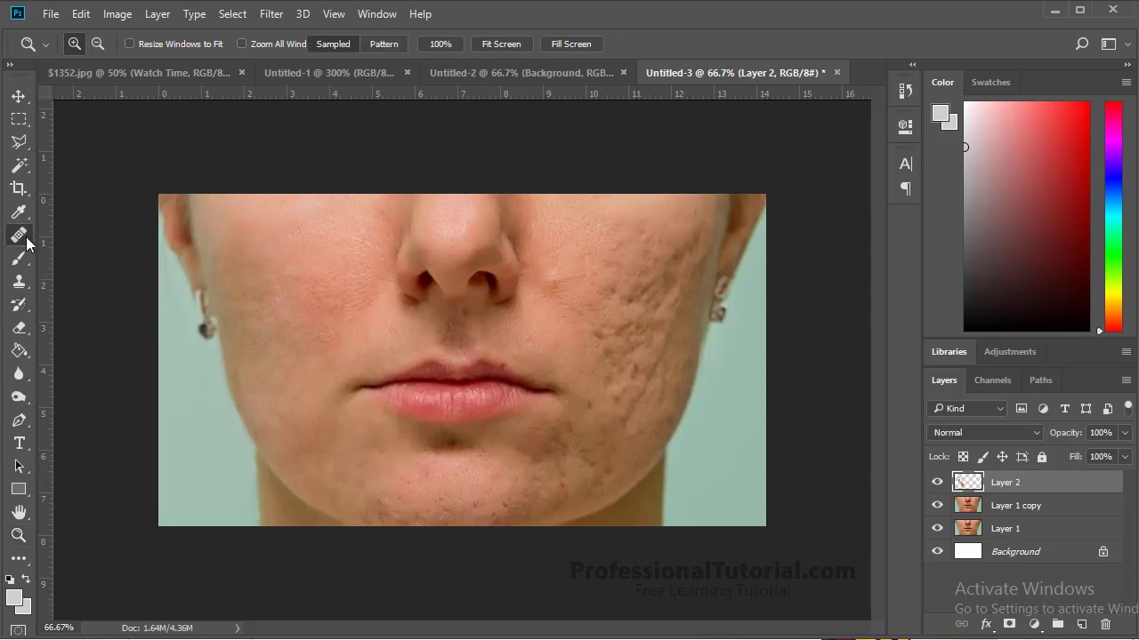
click(553, 282)
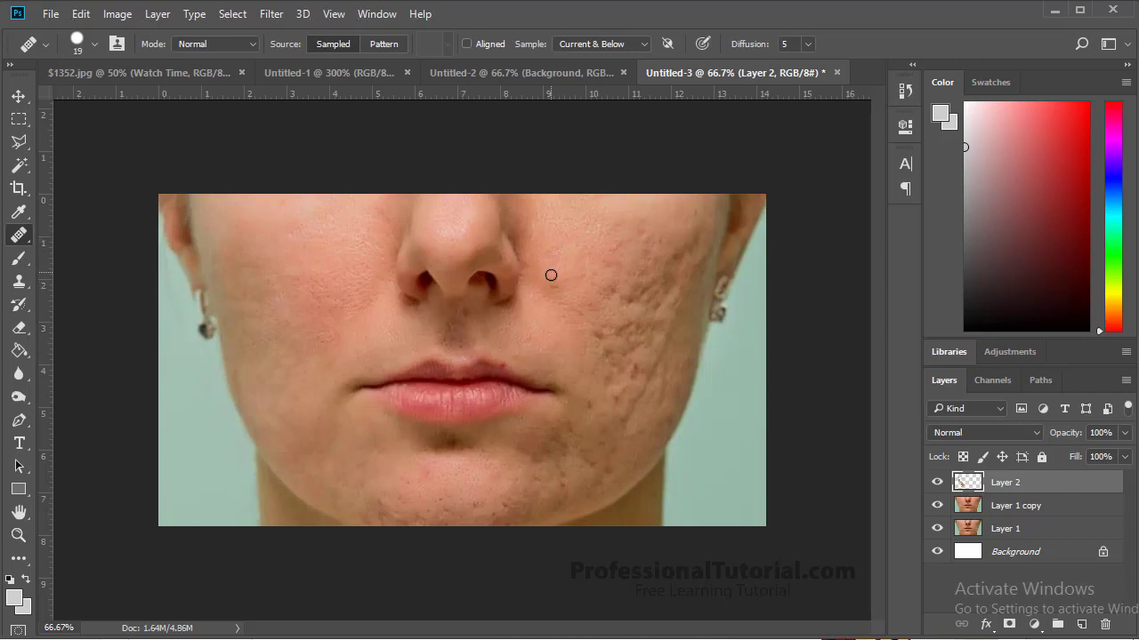
alt+click(575, 219)
click(586, 257)
- Heal the scars across the upper part of the image's right cheek using clean skin sampled just above them
alt+click(605, 224)
click(612, 259)
click(642, 271)
click(613, 274)
click(601, 278)
alt+click(584, 244)
mouse_move(556, 281)
mouse_down()
mouse_move(619, 290)
mouse_move(596, 313)
mouse_move(634, 294)
mouse_move(637, 306)
mouse_move(643, 288)
mouse_move(646, 301)
mouse_move(646, 248)
mouse_up()
alt+click(575, 229)
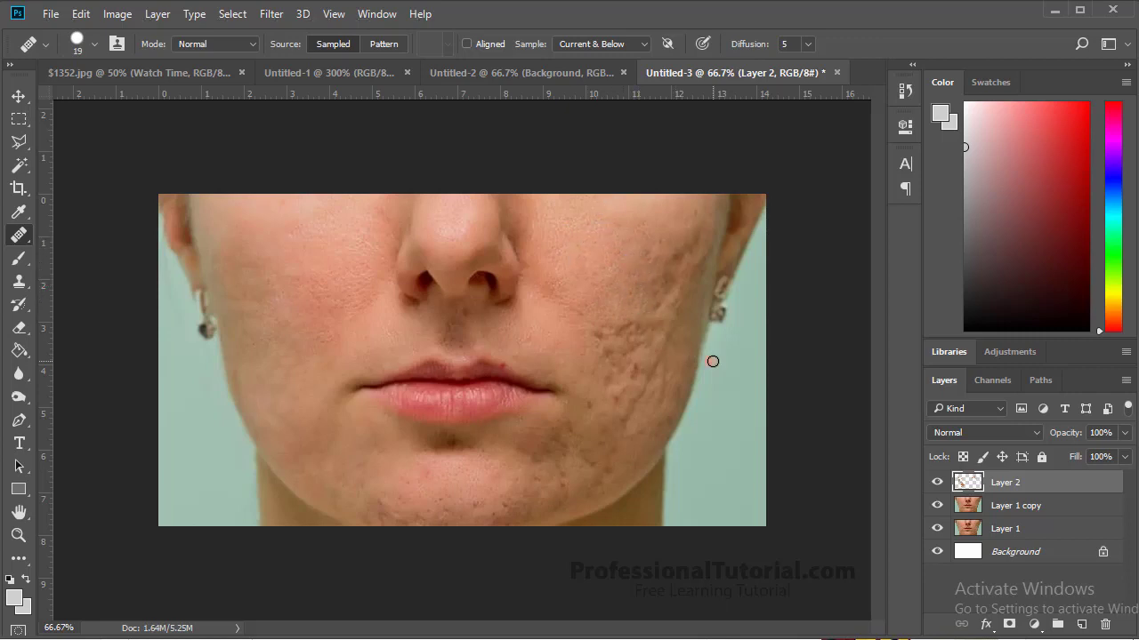
- Compare the healed right cheek with the unhealed version by hiding and showing Layer 2
click(936, 482)
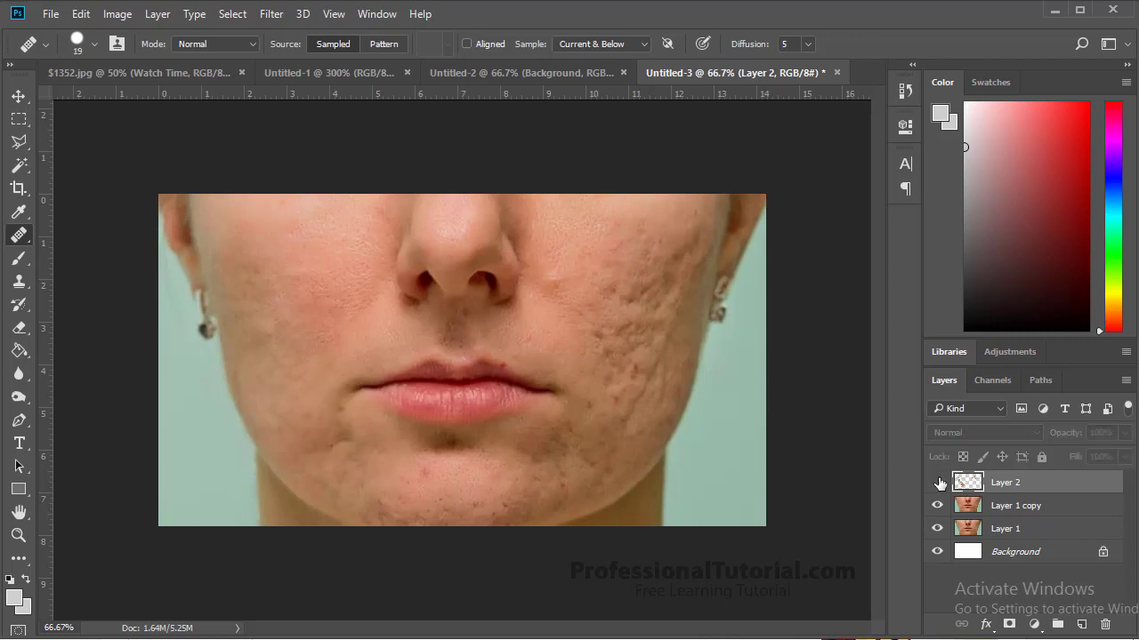
click(937, 482)
key(z)
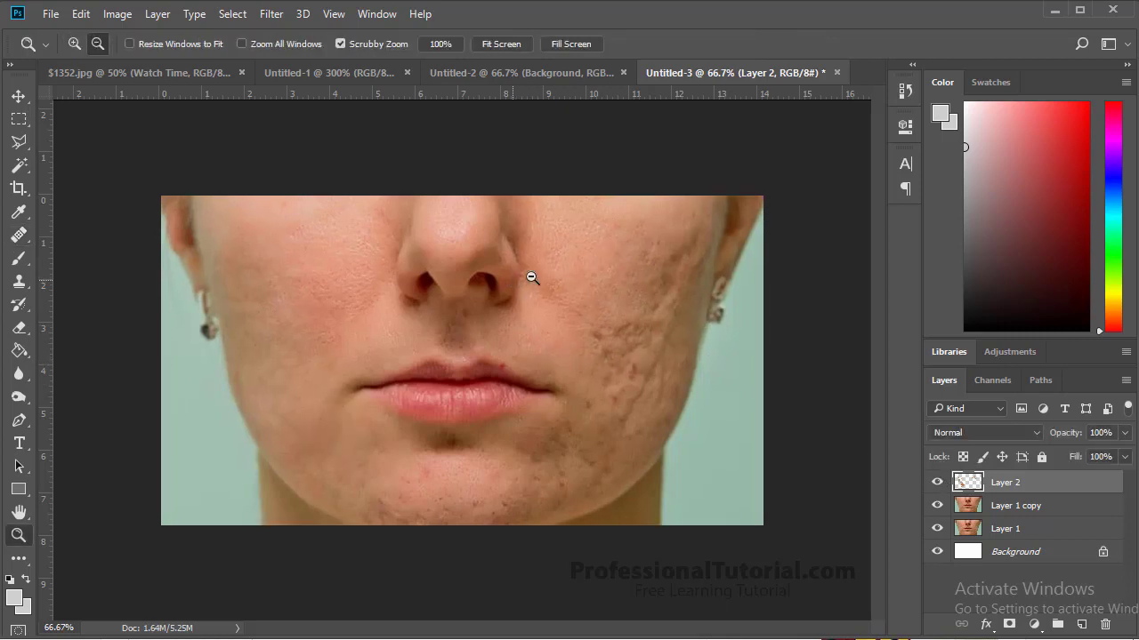
alt+click(534, 263)
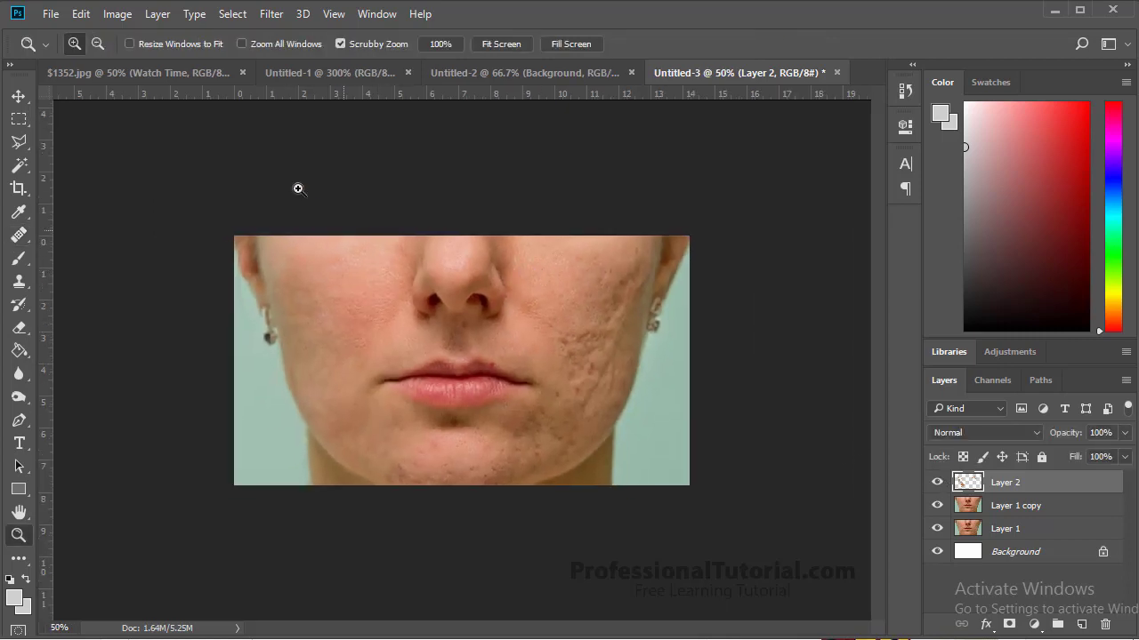
click(271, 14)
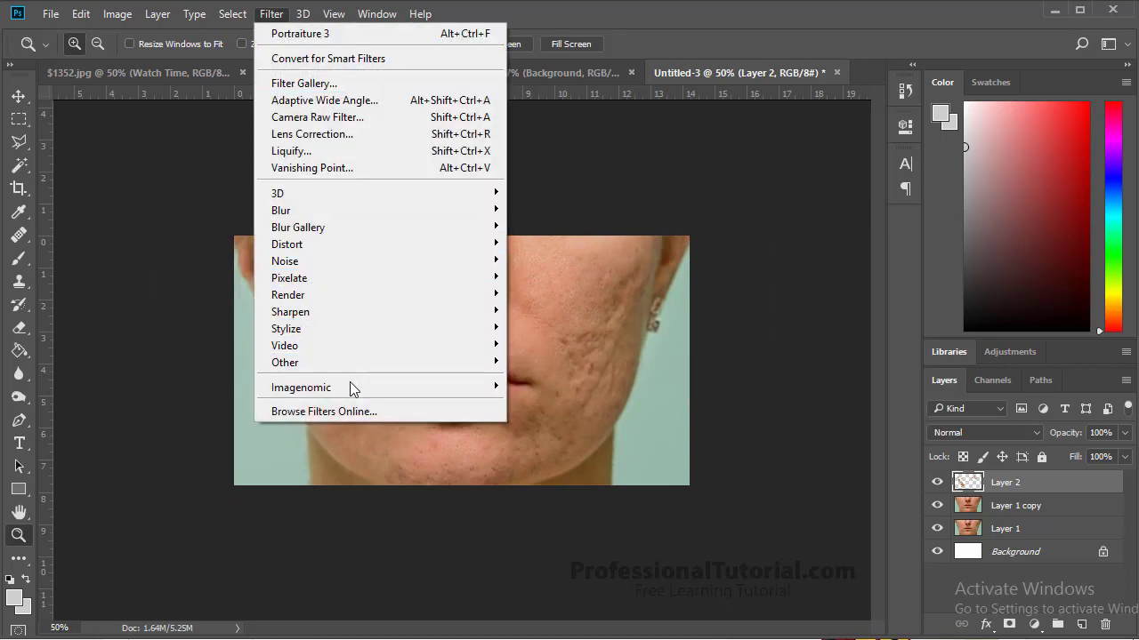
mouse_move(373, 387)
click(780, 272)
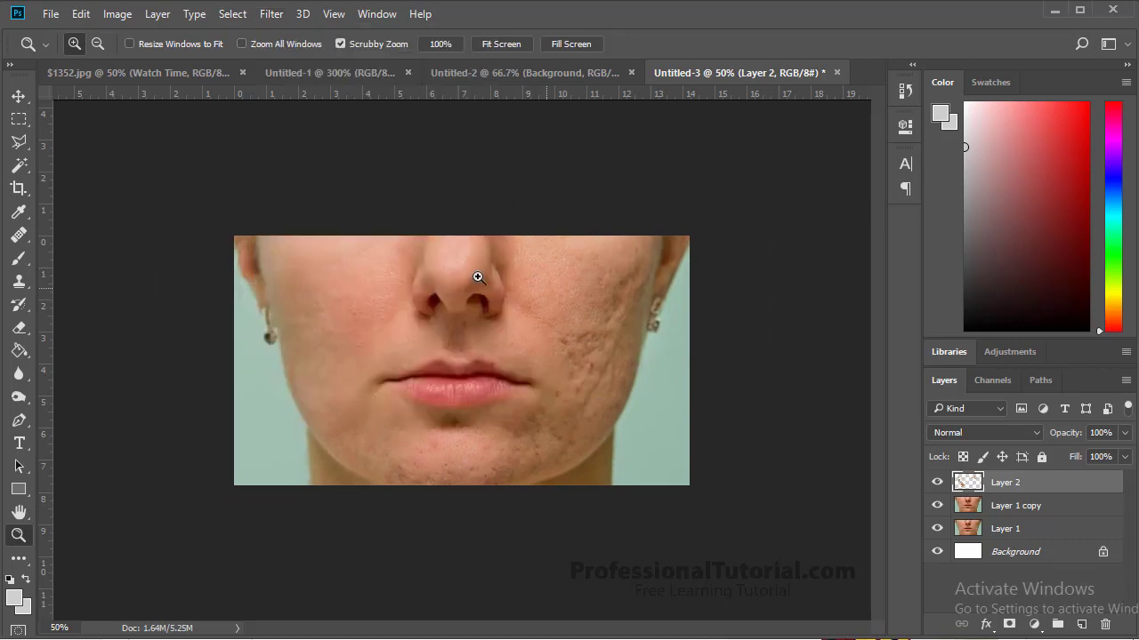
click(19, 237)
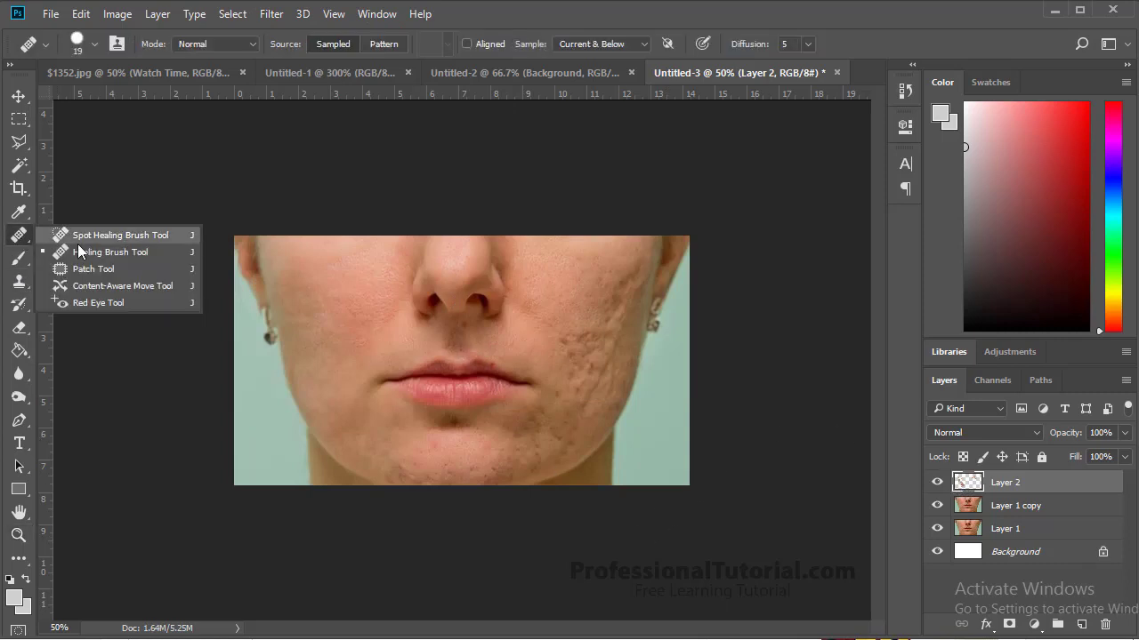
click(85, 252)
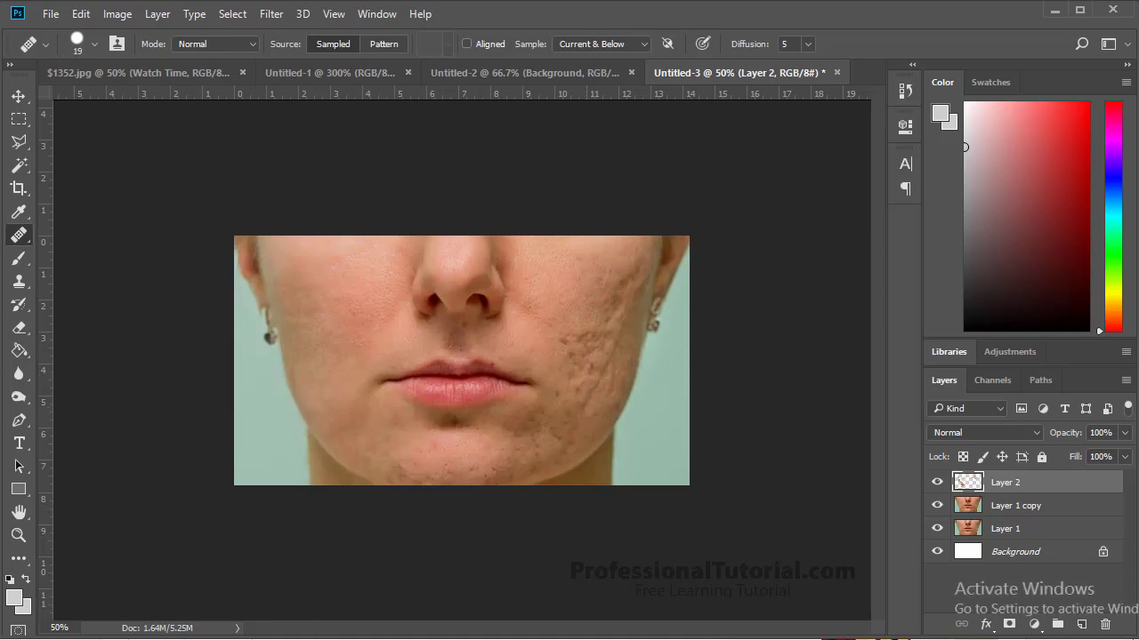
- Switch to the browser and look over the professionaltutorial.com home page and the site's YouTube channel
click(284, 639)
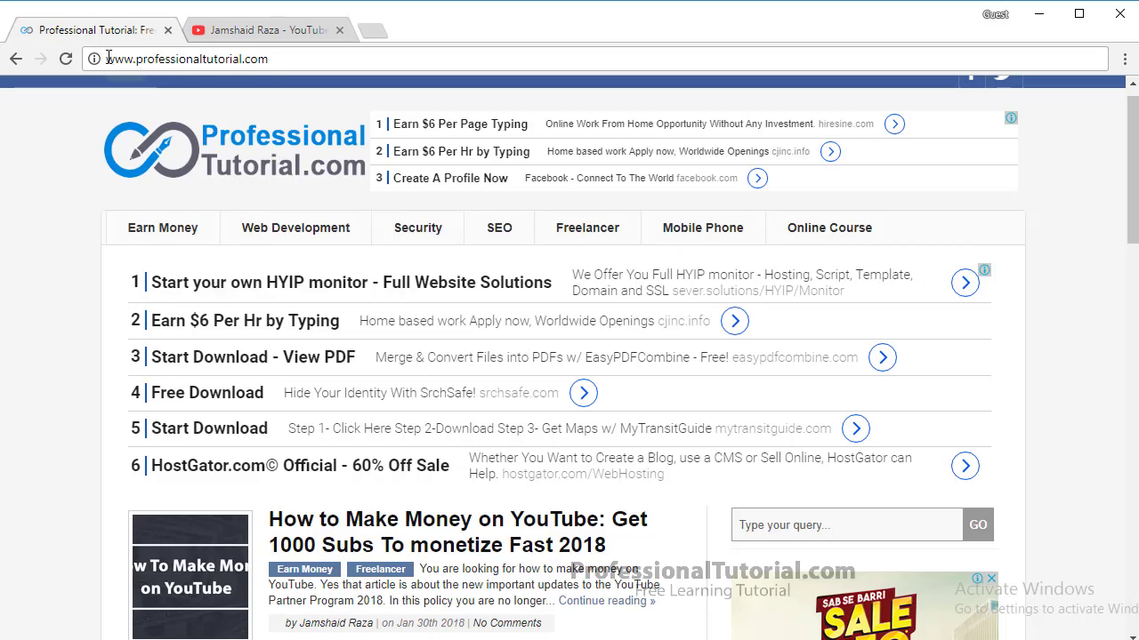
drag(108, 59, 296, 60)
click(304, 58)
scroll(76, 369, down, 5)
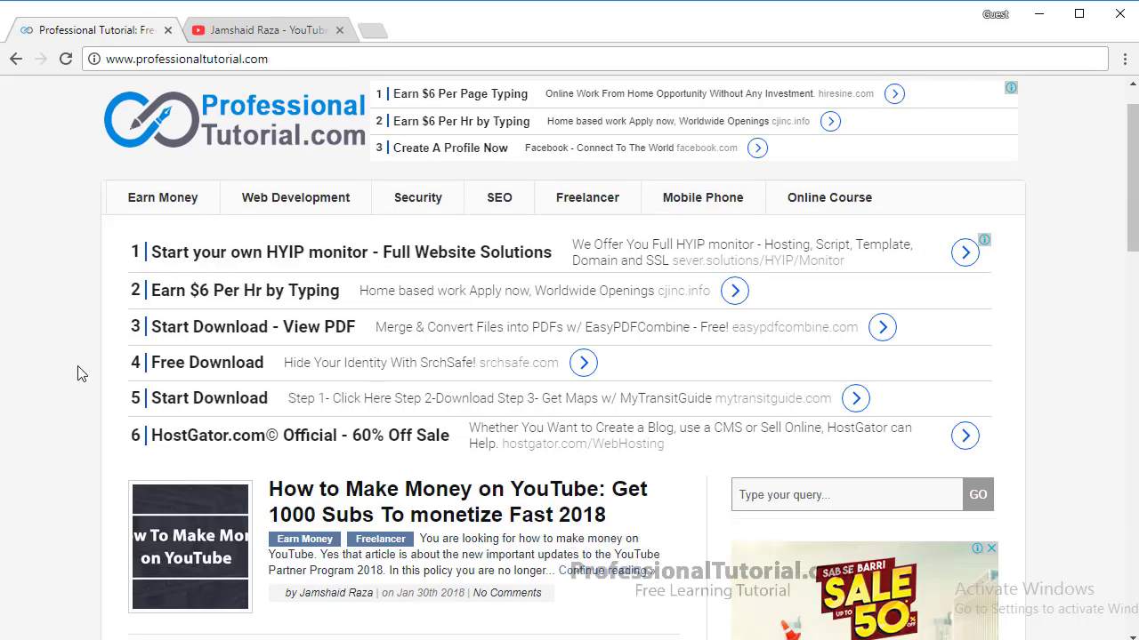
scroll(134, 329, up, 1)
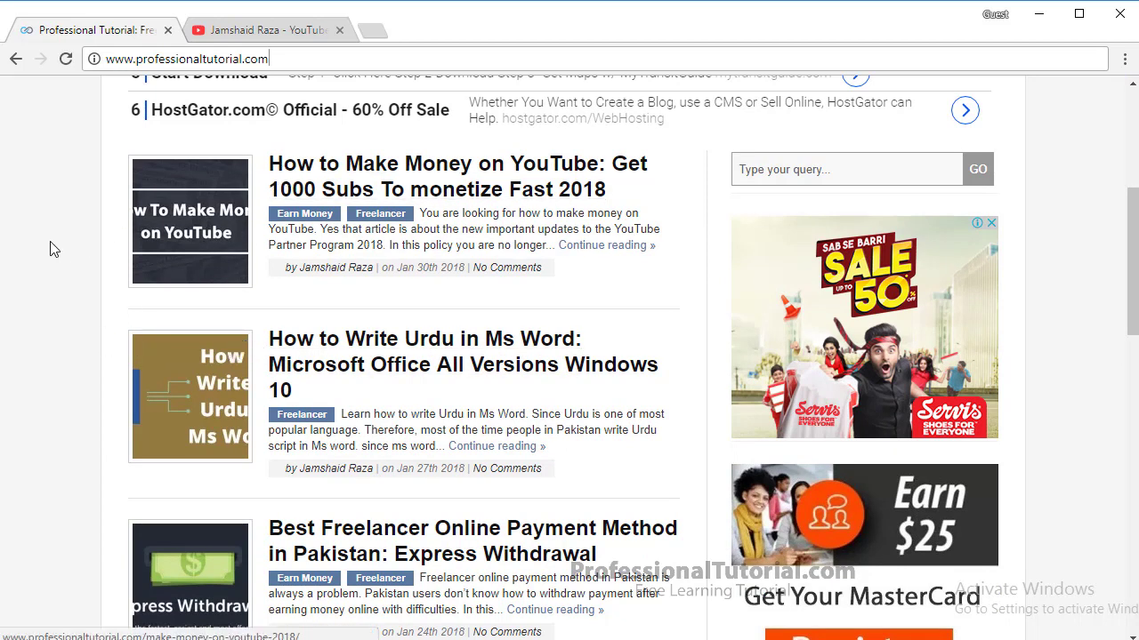
scroll(73, 295, down, 3)
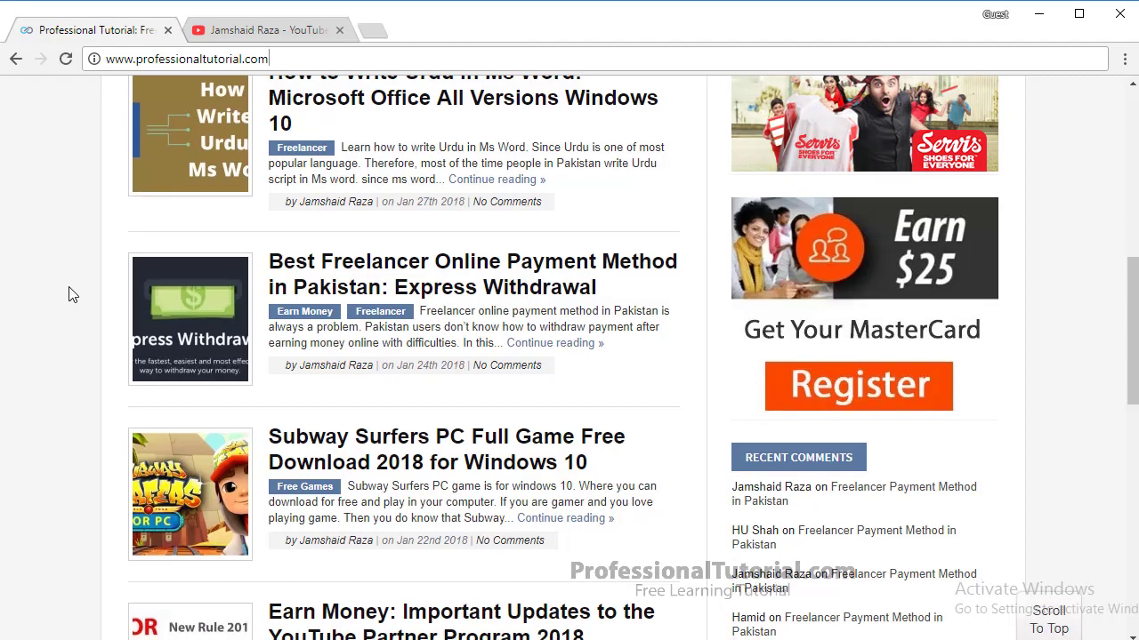
scroll(73, 295, down, 2)
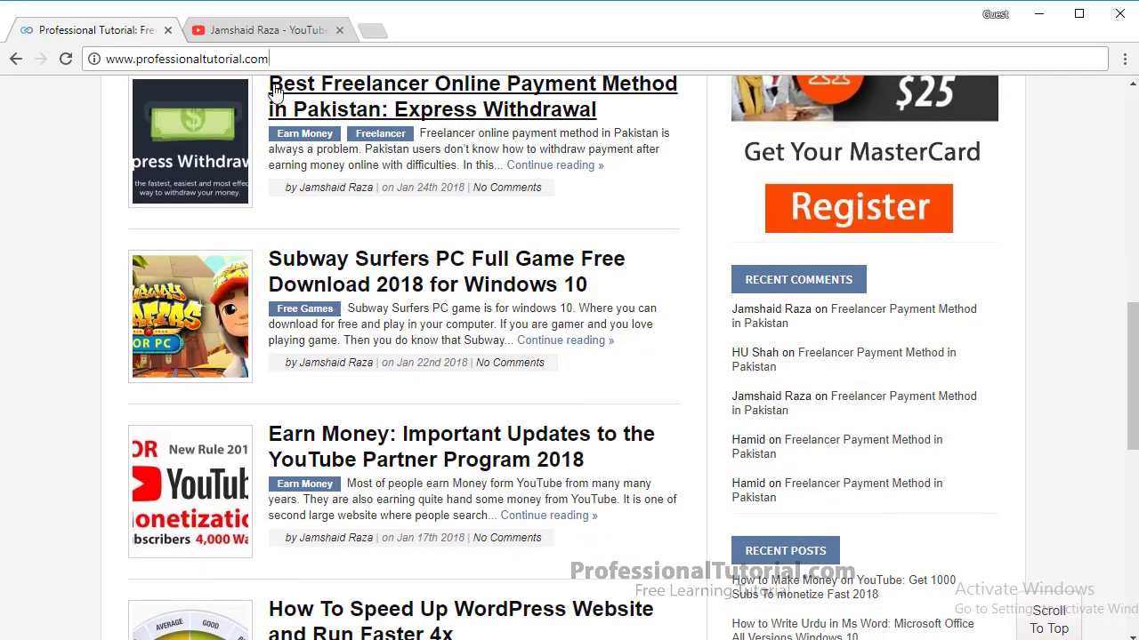
click(266, 29)
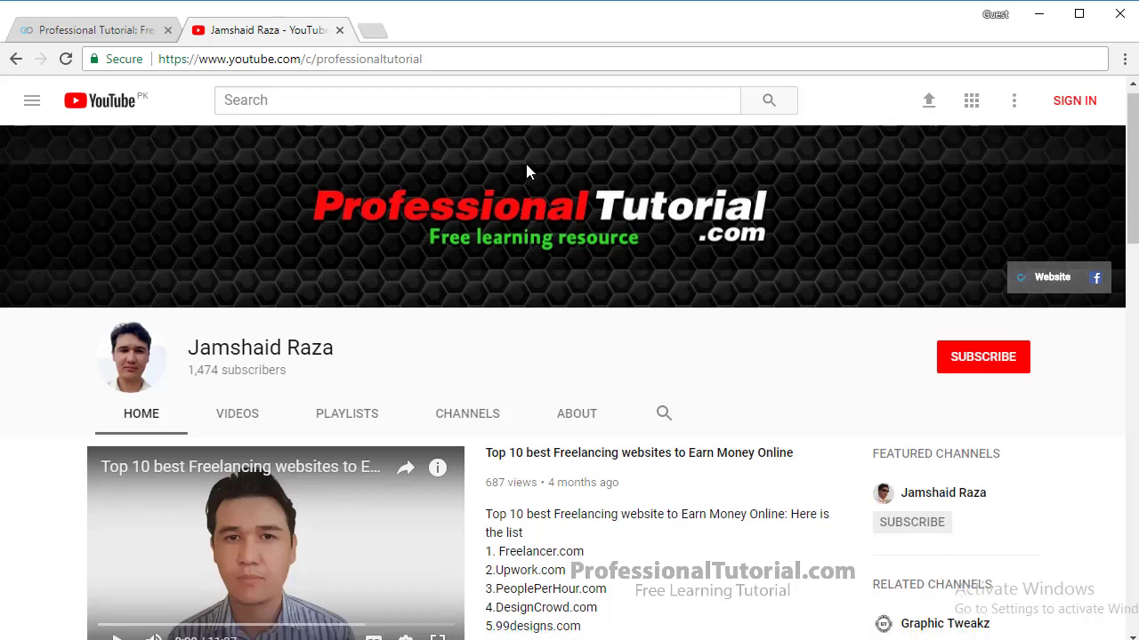
scroll(525, 160, down, 1)
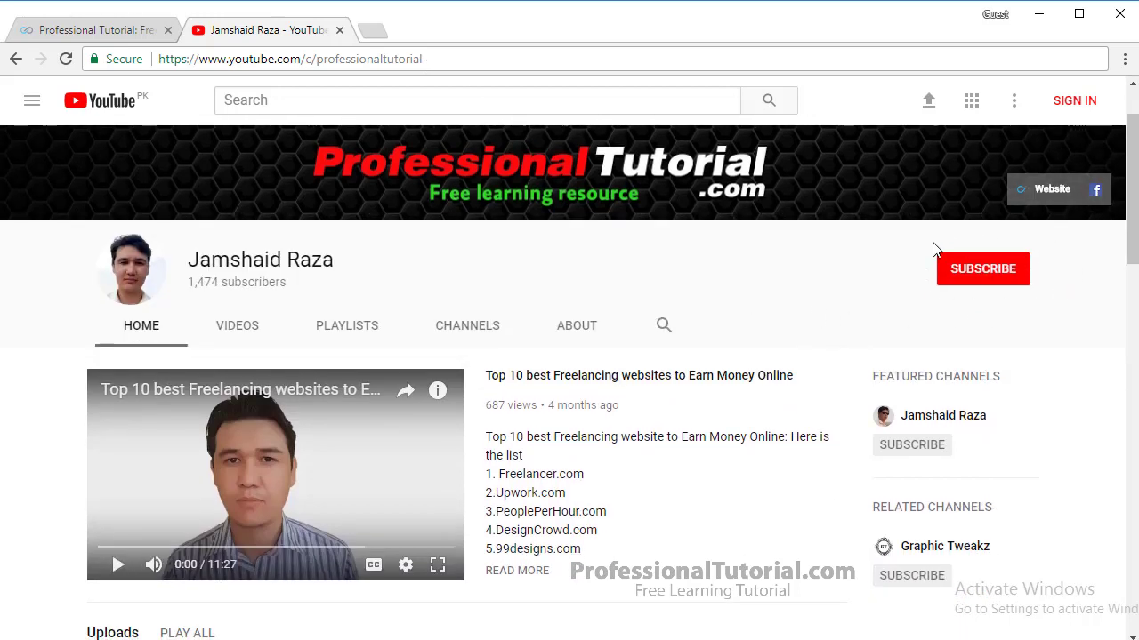